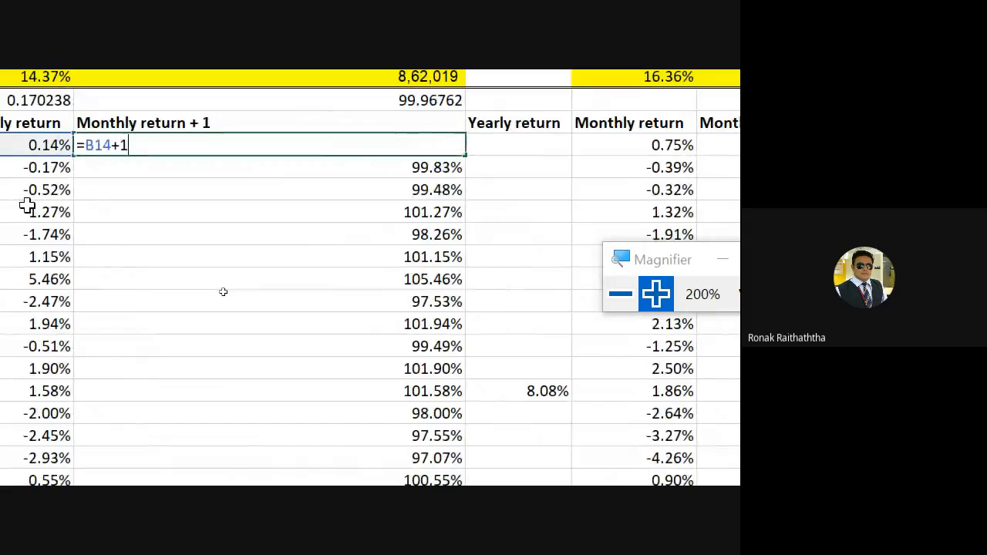
Step: Inspect the formulas behind the first two Monthly return + 1 values of the conservative portfolio
key(Escape)
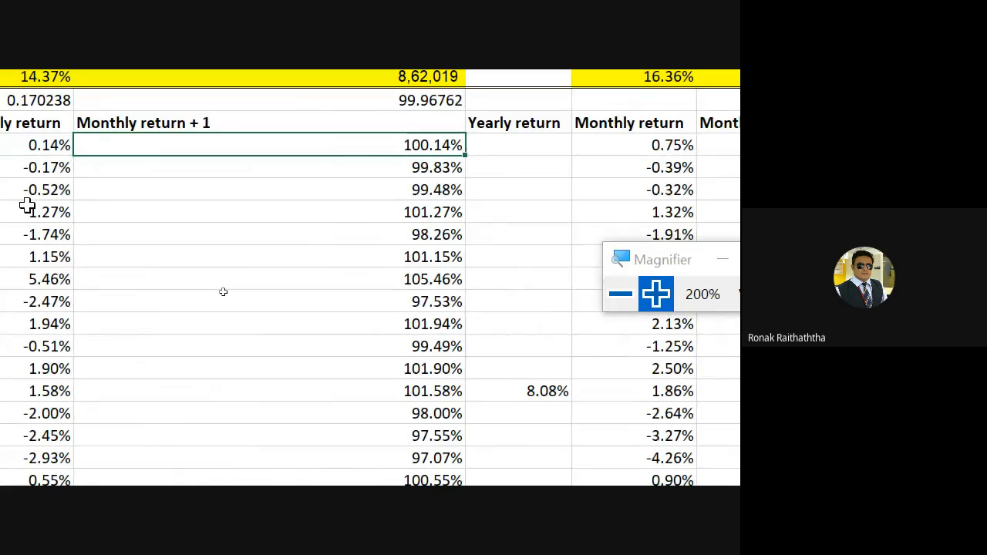
key(Down)
key(F2)
key(Escape)
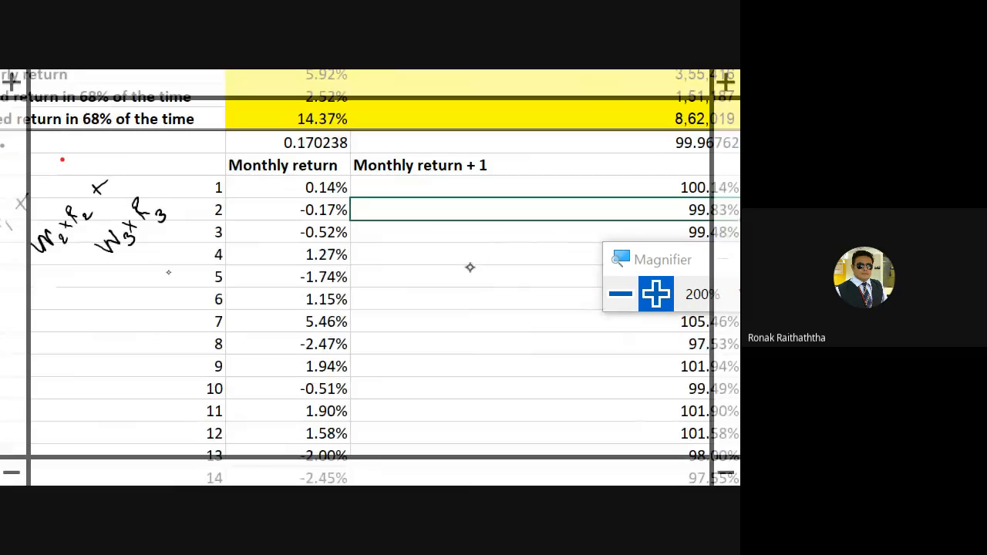
Step: Handwrite the example 100 = 0.14 with 0.14% beneath it over the conservative Monthly return + 1 column
mouse_move(462, 268)
mouse_down()
mouse_move(481, 276)
mouse_move(514, 266)
mouse_up()
click(527, 245)
mouse_move(375, 263)
mouse_down()
mouse_move(372, 280)
mouse_move(387, 257)
mouse_move(434, 241)
mouse_up()
mouse_move(425, 250)
mouse_down()
mouse_move(436, 246)
mouse_move(414, 254)
mouse_up()
mouse_move(460, 226)
mouse_down()
mouse_move(455, 240)
mouse_move(458, 227)
mouse_up()
click(472, 229)
mouse_move(473, 216)
mouse_down()
mouse_move(478, 230)
mouse_move(496, 229)
mouse_up()
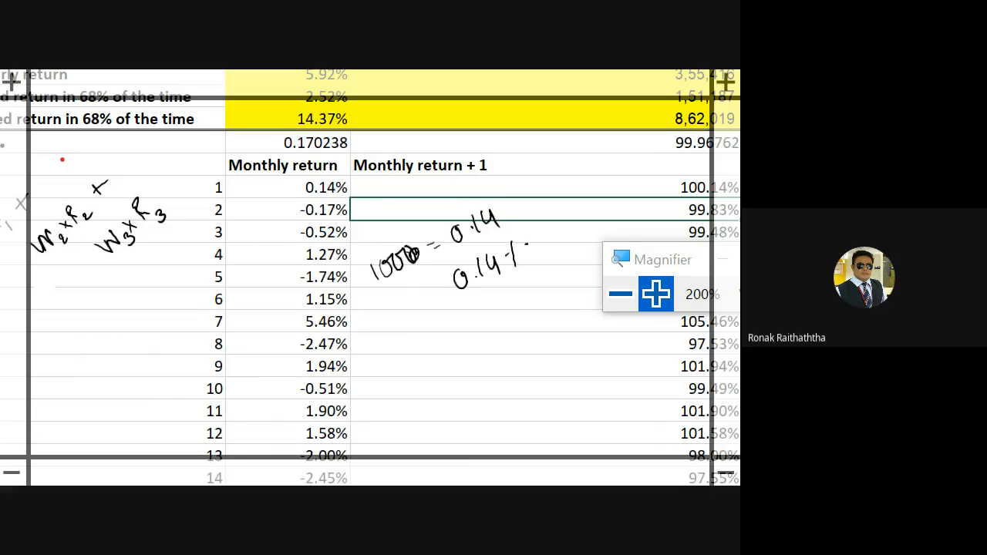
Step: Add an arrow from the handwritten 100, write 100.14 below with a circle and underline, and tick beside the month 2 return
mouse_move(389, 252)
mouse_down()
mouse_move(434, 213)
mouse_move(430, 225)
mouse_up()
mouse_move(417, 341)
mouse_down()
mouse_move(418, 351)
mouse_move(486, 324)
mouse_up()
click(459, 329)
drag(483, 308, 484, 330)
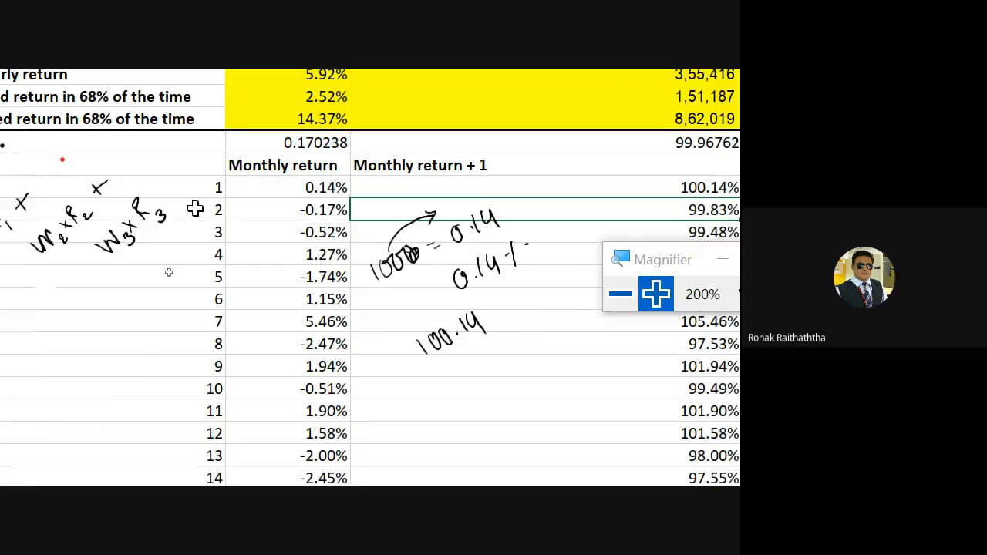
mouse_move(487, 301)
mouse_down()
mouse_move(422, 317)
mouse_move(504, 332)
mouse_move(493, 302)
mouse_up()
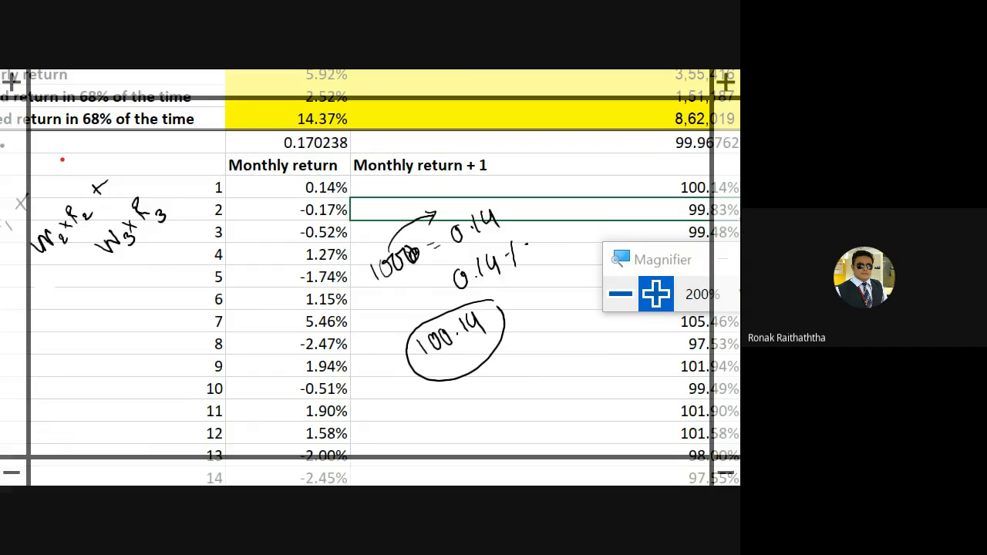
drag(249, 219, 287, 204)
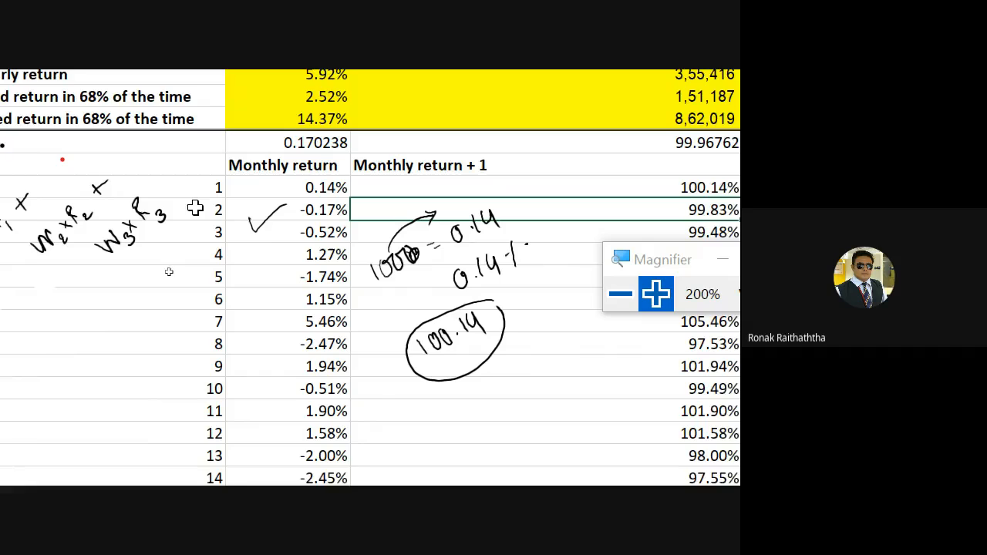
drag(429, 371, 478, 342)
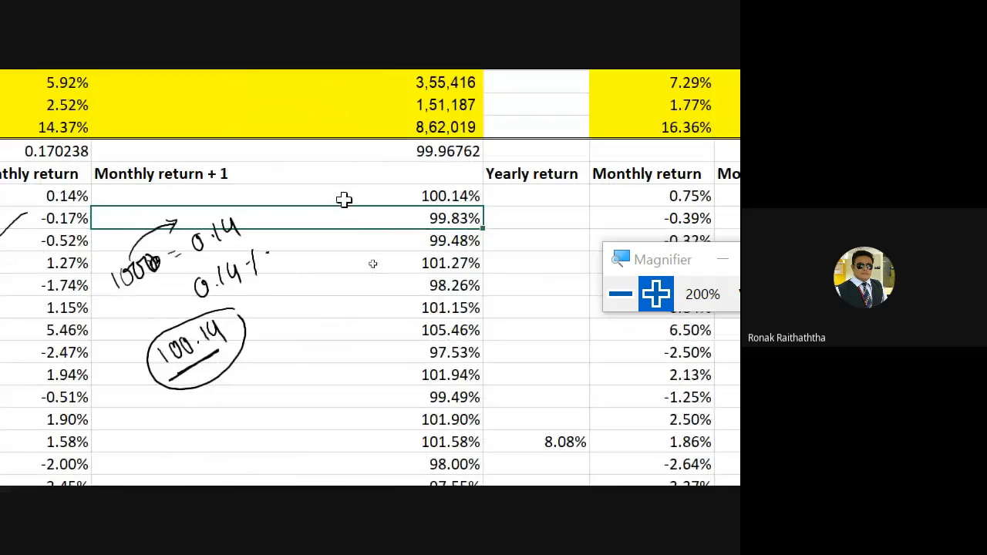
Step: Inspect the formulas of the month 1 Monthly return + 1 cell and the month 12 Yearly return cell
double_click(344, 200)
key(Escape)
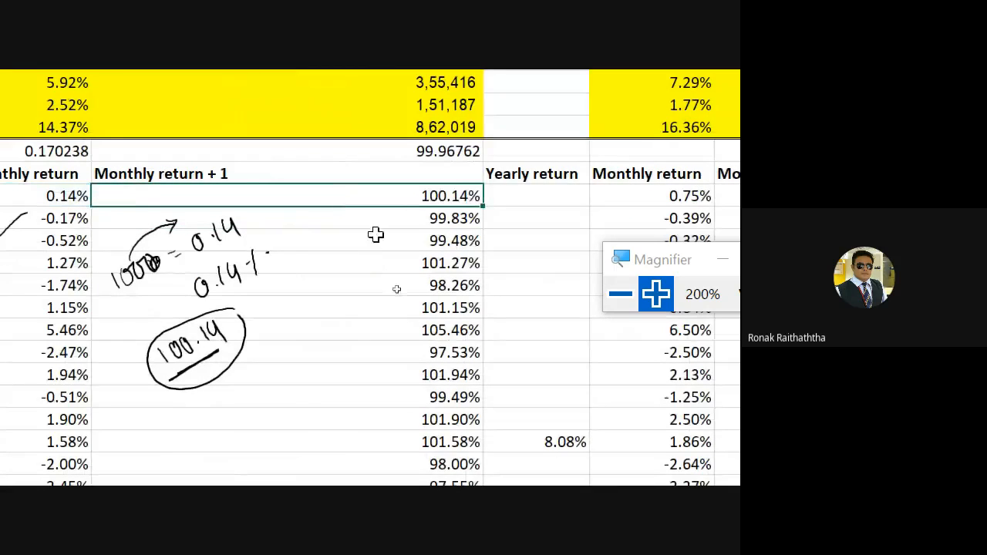
double_click(532, 440)
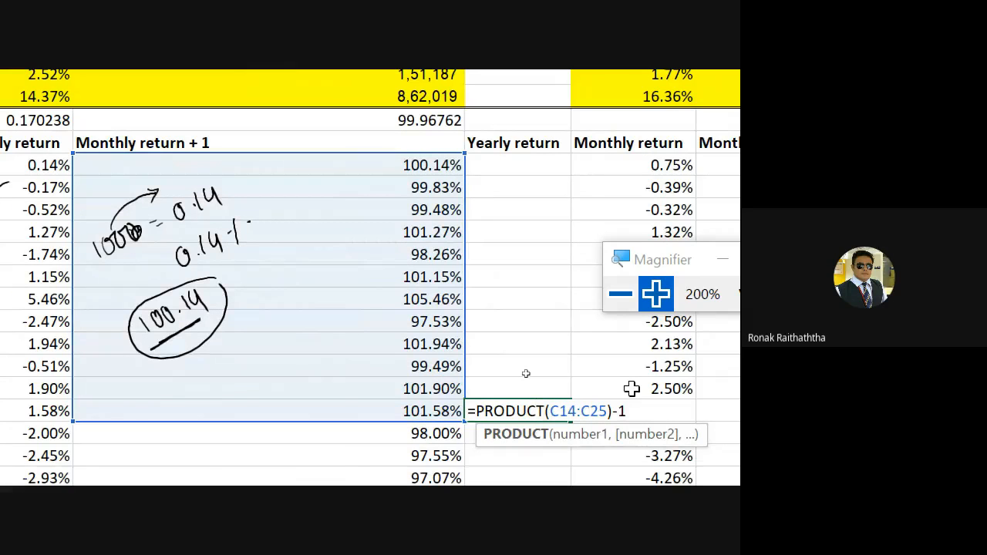
key(Escape)
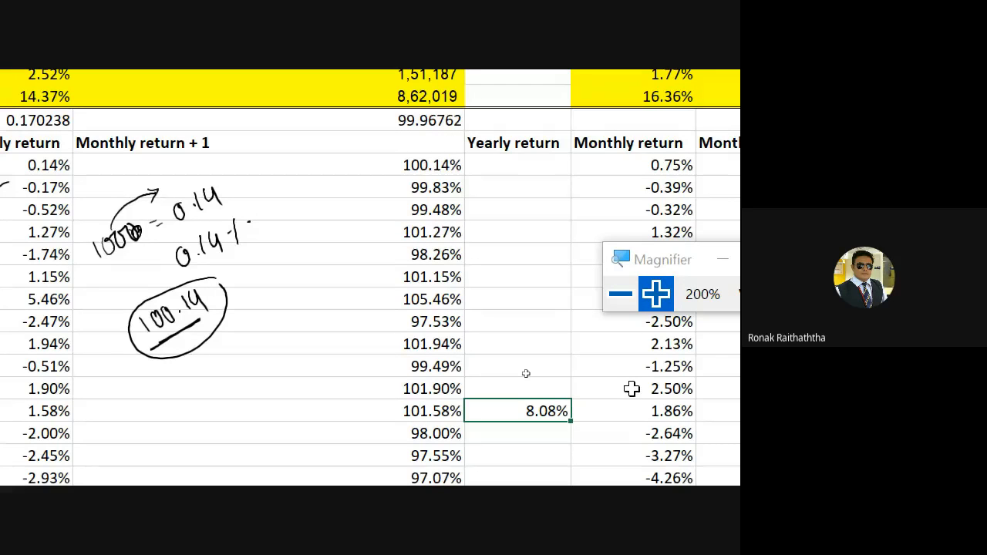
Step: Tick beside the Monthly return column, circle the handwritten 0.14%, and add a curve under the 100 and a tick below 100.14
mouse_move(71, 183)
mouse_down()
mouse_move(82, 205)
mouse_move(121, 168)
mouse_up()
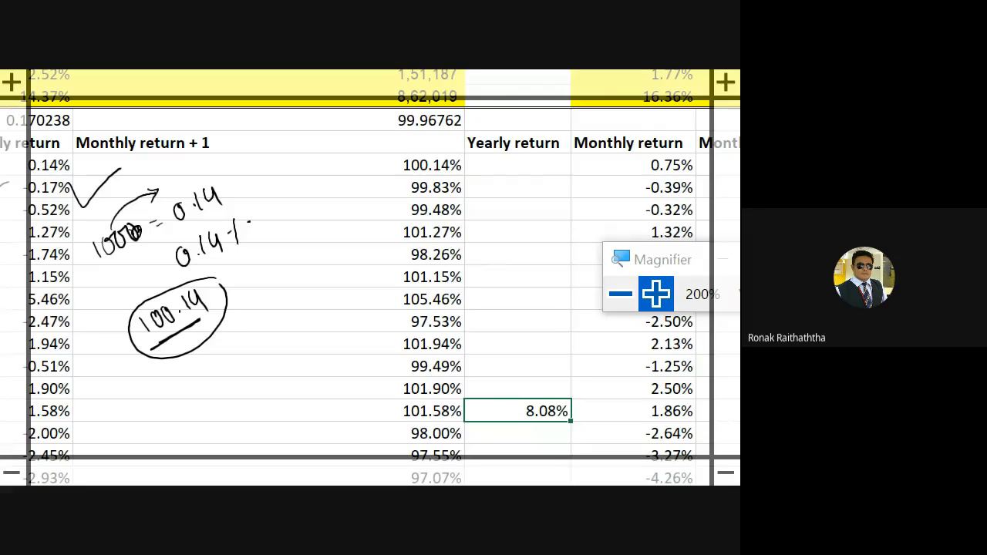
drag(254, 208, 256, 199)
drag(154, 270, 121, 256)
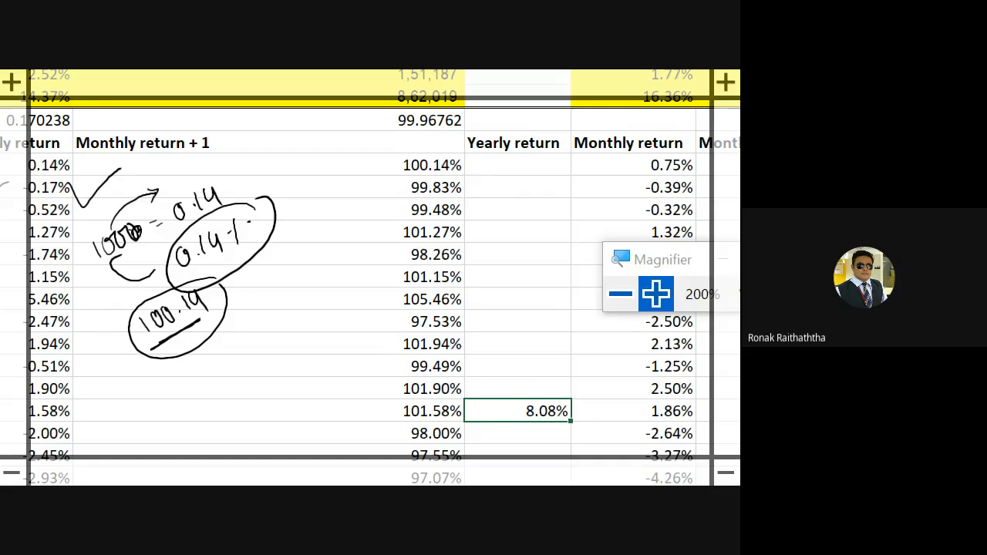
mouse_move(160, 369)
mouse_down()
mouse_move(196, 356)
mouse_move(219, 320)
mouse_up()
Step: Review the PRODUCT formula of the first conservative Yearly return and look through the yearly returns of the following years
key(F2)
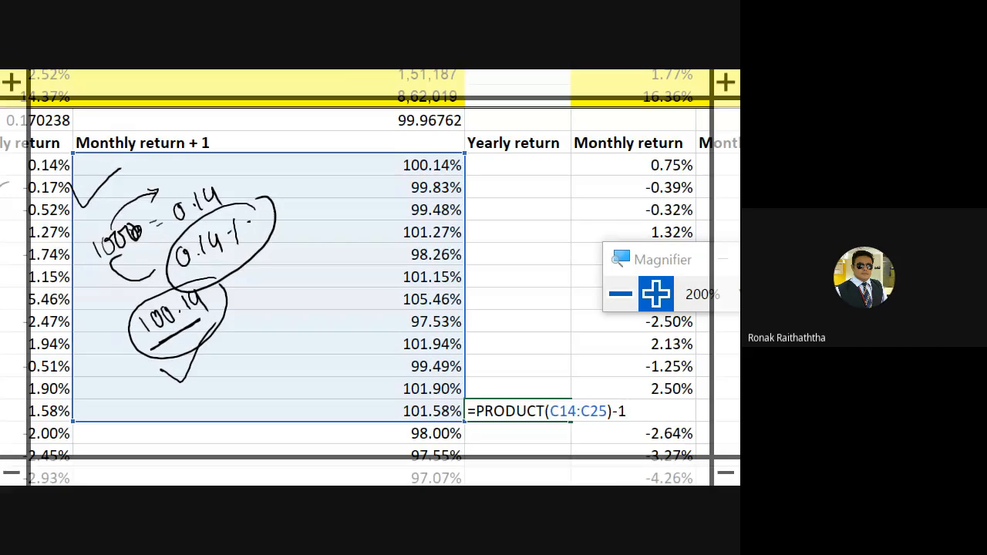
key(Escape)
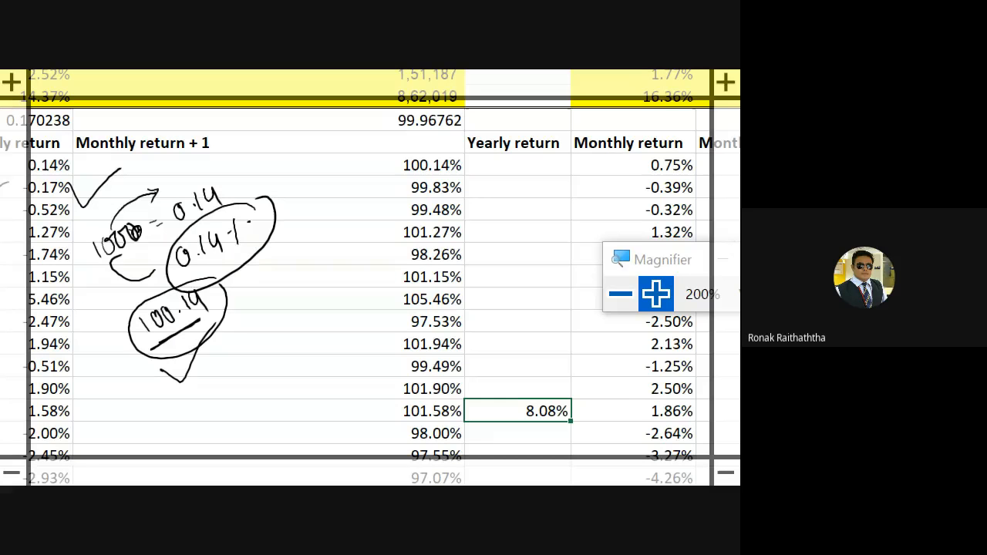
scroll(370, 277, up, 1)
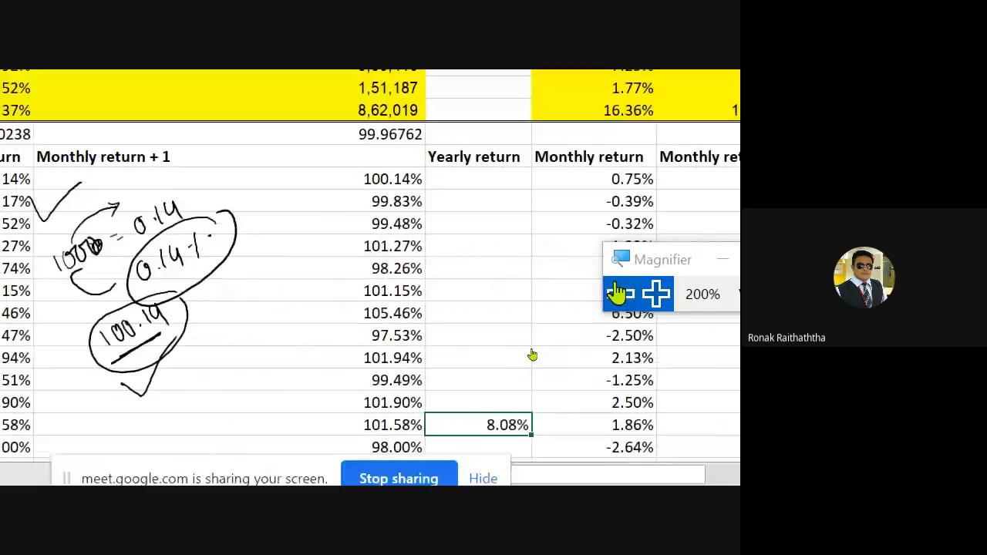
scroll(515, 328, down, 8)
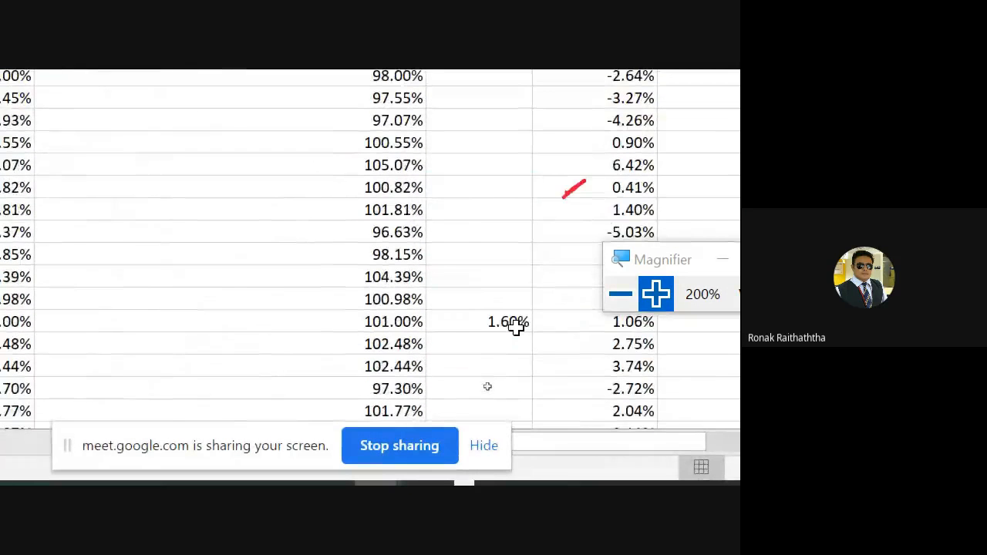
scroll(515, 328, down, 10)
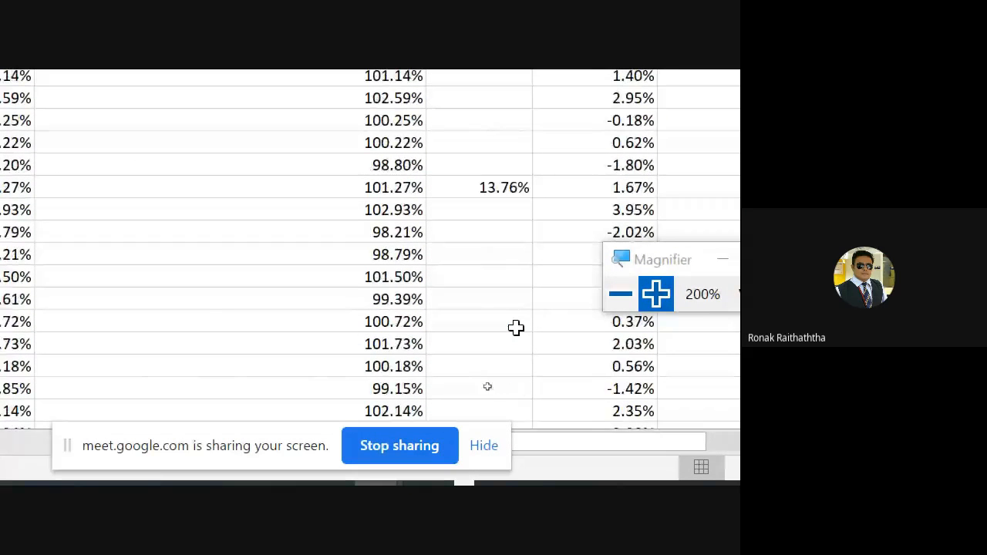
scroll(515, 328, down, 3)
scroll(515, 327, up, 20)
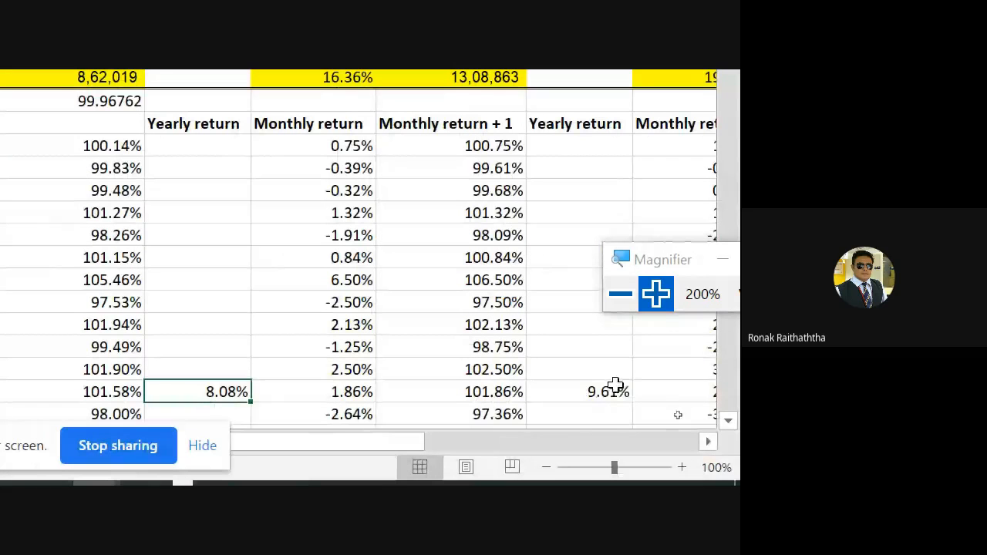
Step: Inspect the content of the balanced portfolio's Yearly return cell for month 12
click(615, 391)
key(F2)
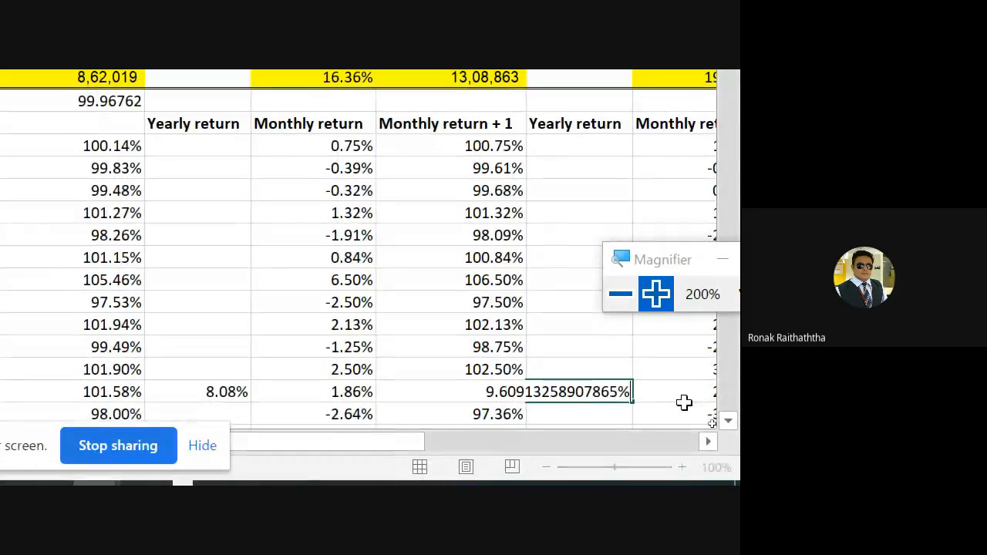
key(Escape)
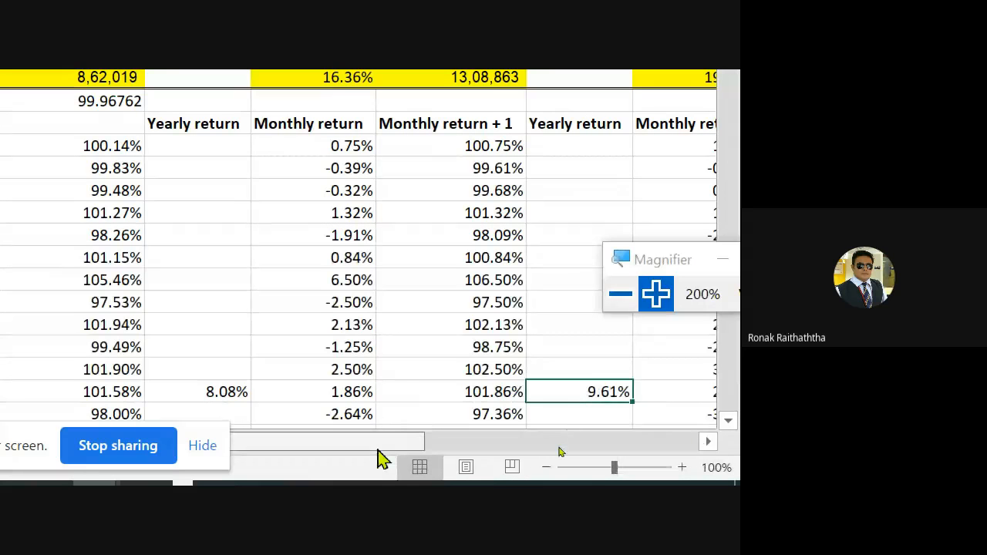
Step: Move the screen-sharing notice clear of the sheet's horizontal scroll bar
click(472, 451)
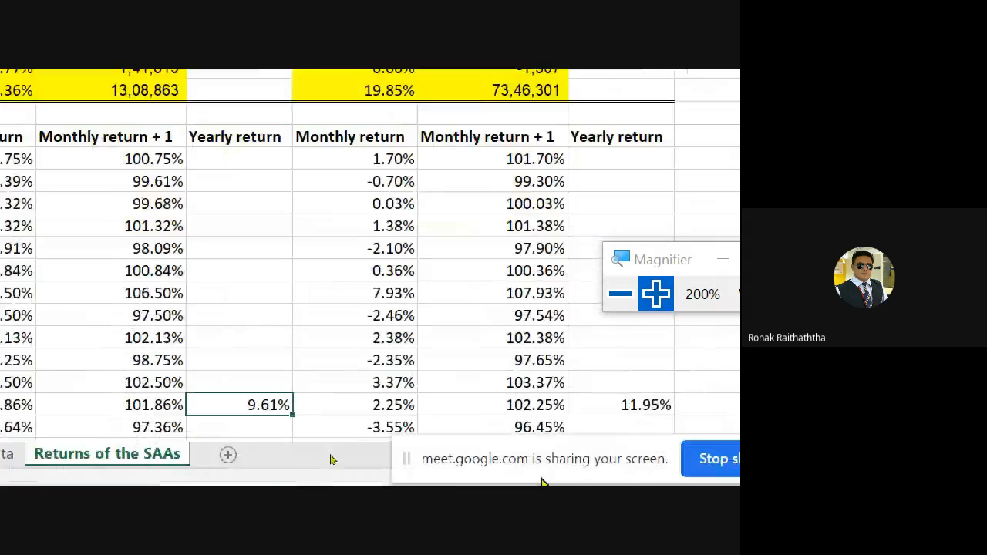
drag(404, 406, 422, 374)
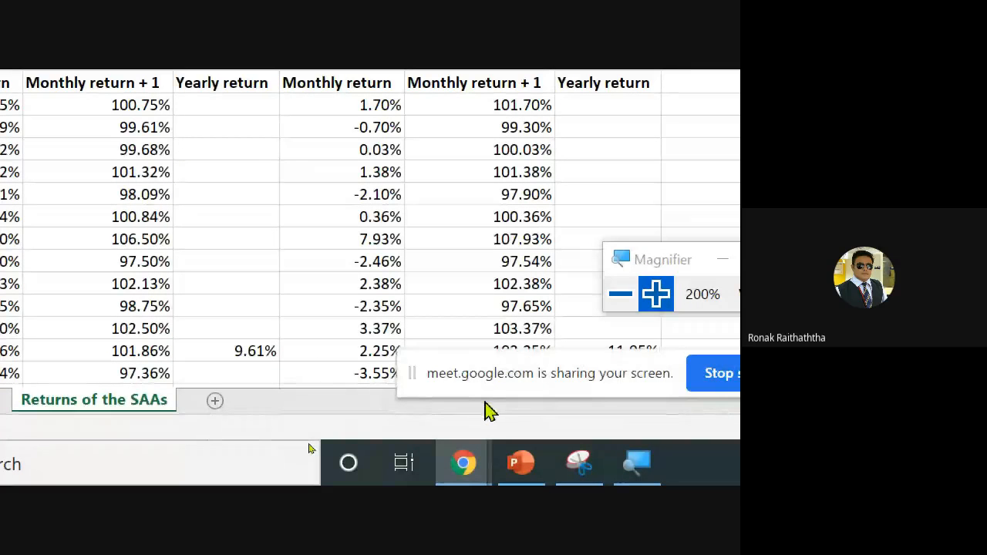
drag(623, 370, 628, 198)
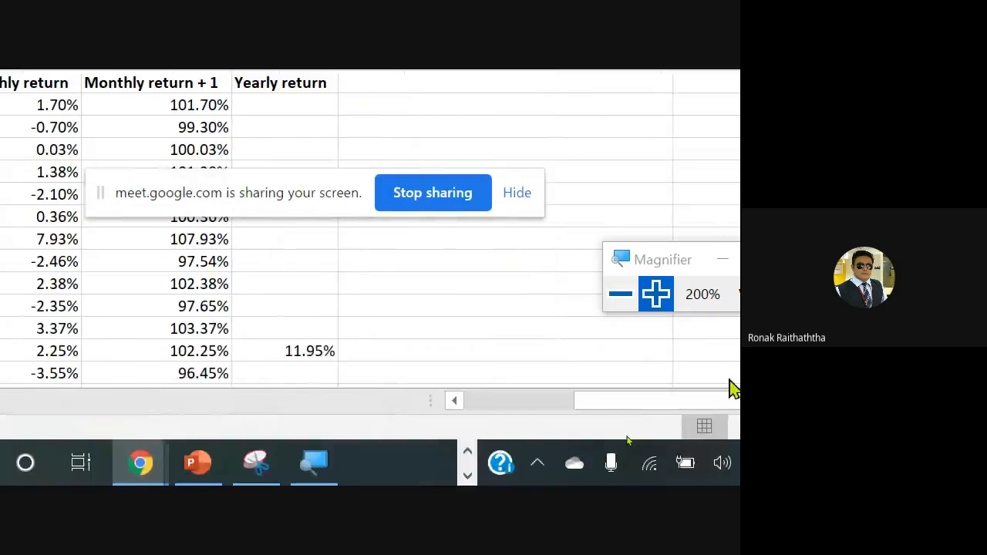
Step: Select the "Lowest expected return in 68% of the time" label and draw a tick beside its conservative percentage
click(553, 403)
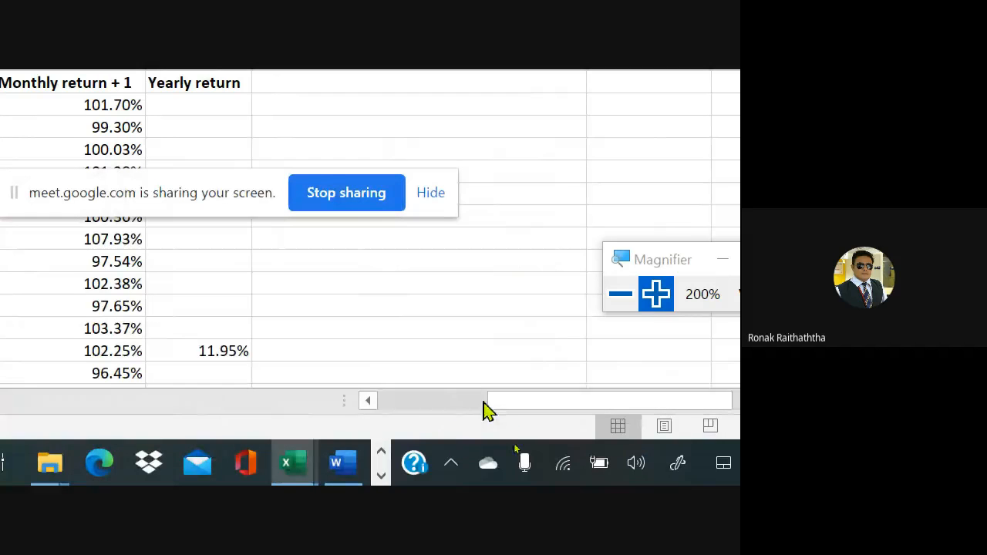
drag(412, 396, 348, 385)
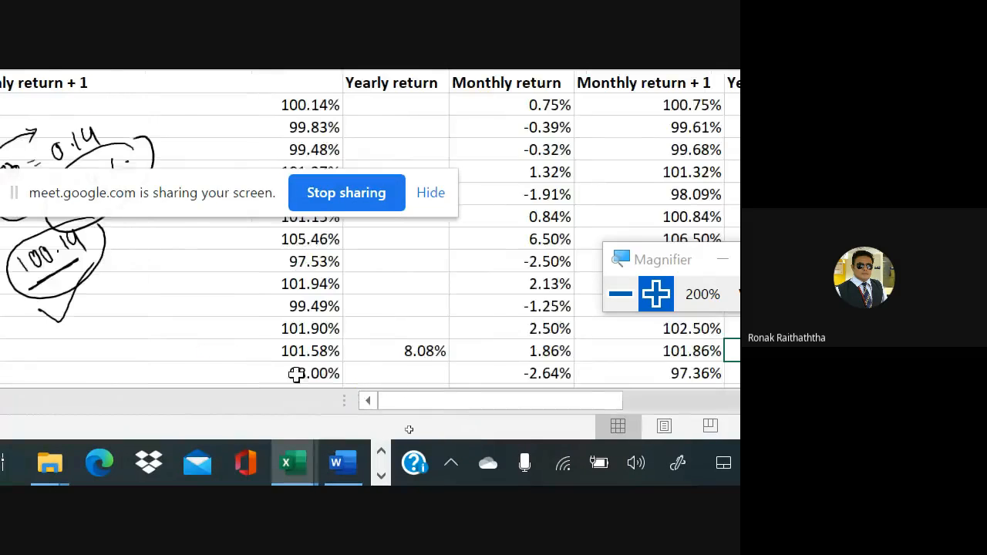
scroll(165, 259, down, 1)
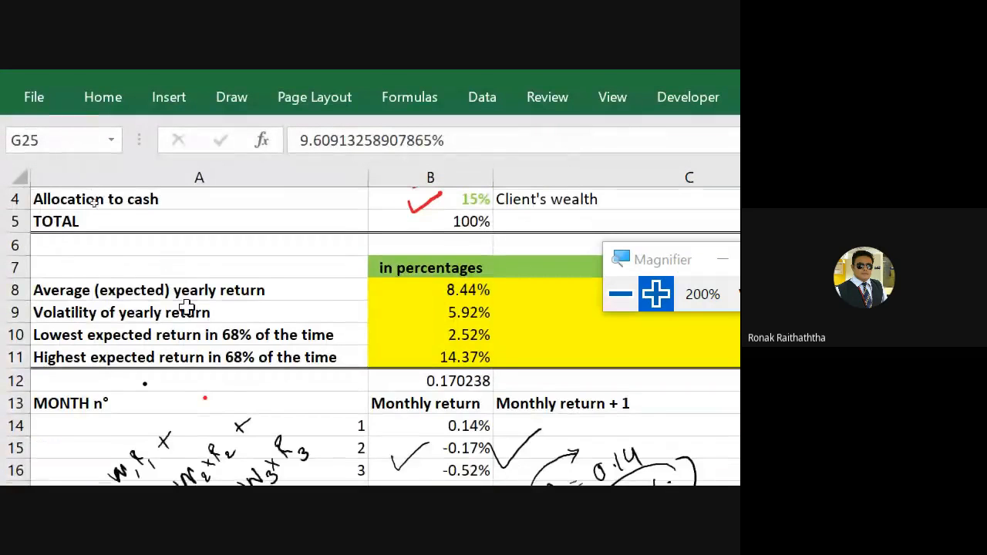
click(309, 314)
click(339, 354)
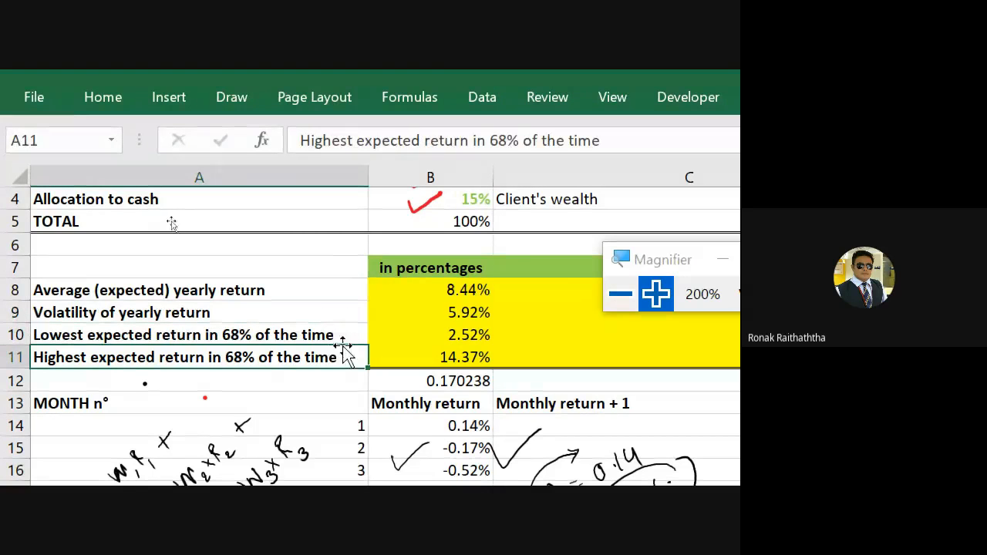
click(345, 328)
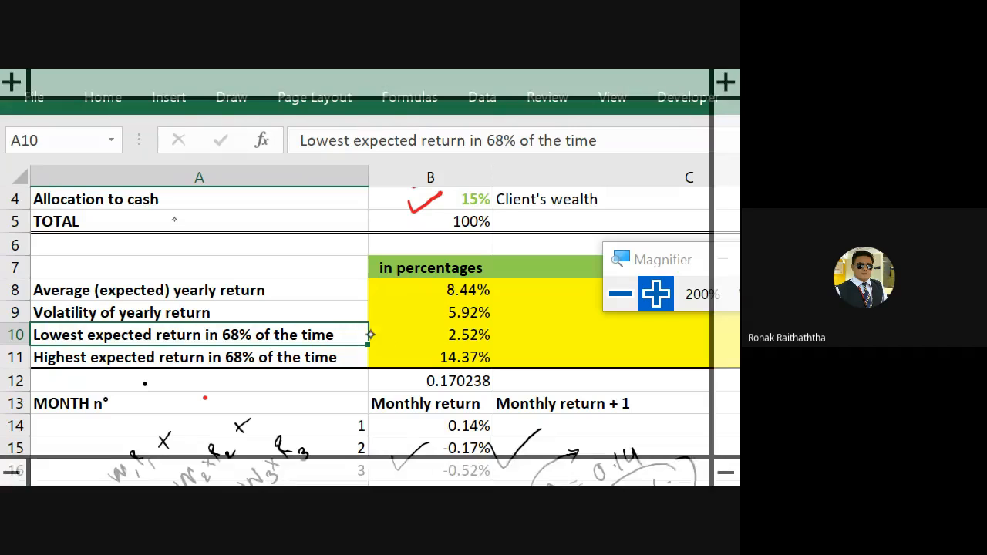
drag(412, 337, 448, 321)
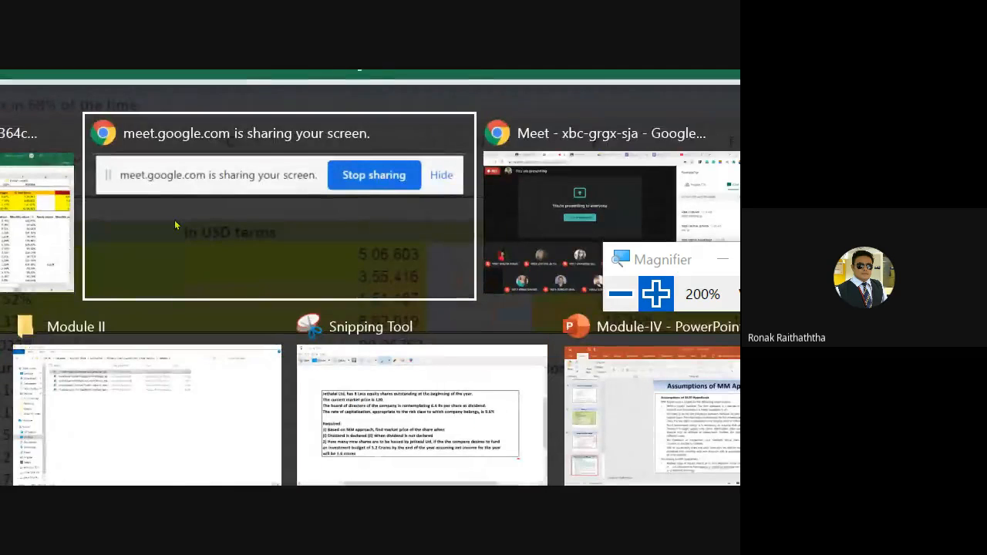
Step: Check the Google Meet chat for replies, return to the Excel workbook and reset the Magnifier to 100%
key(alt+Tab)
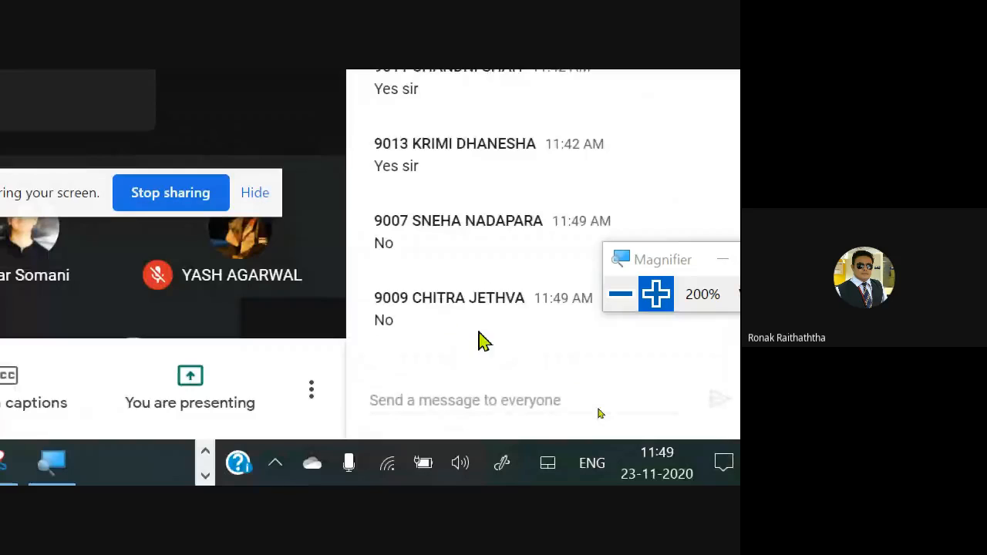
key(alt+Tab)
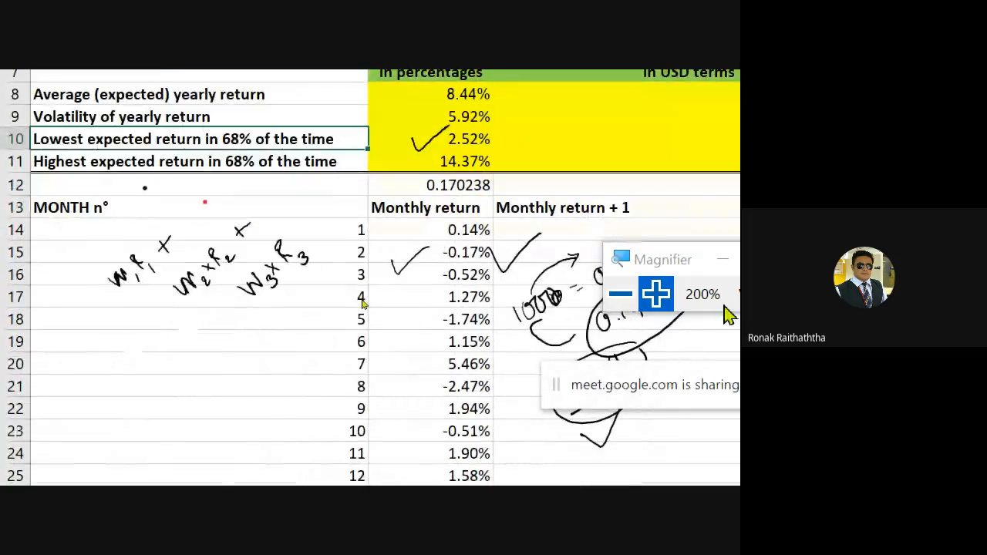
click(620, 293)
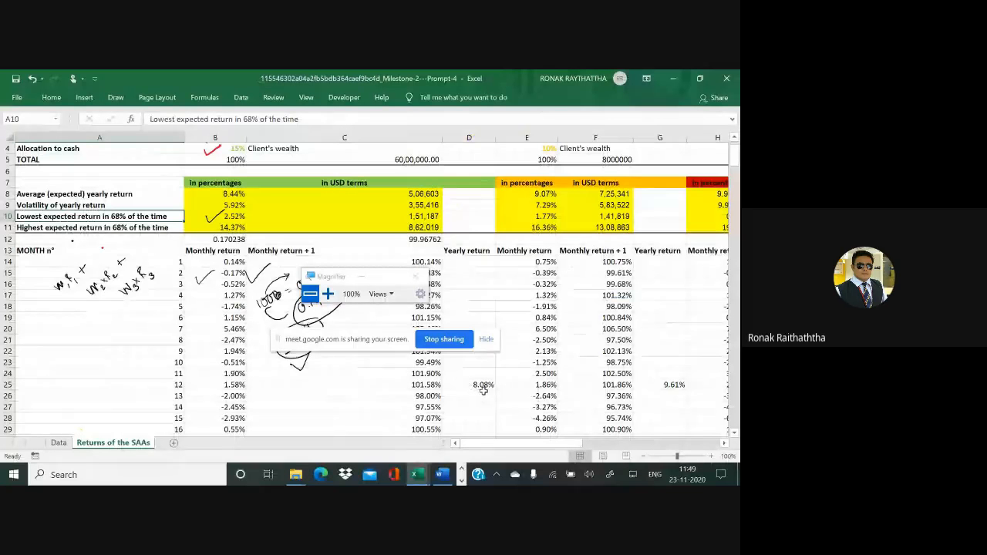
Step: Select the conservative Yearly return cell D25, check the Google Meet chat once more and return to the Excel workbook
click(486, 385)
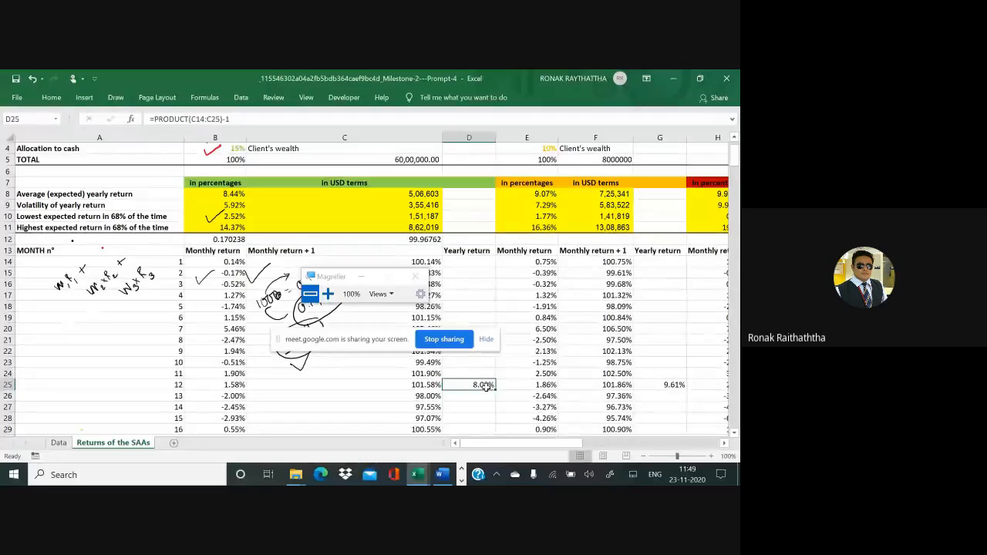
key(alt+Tab)
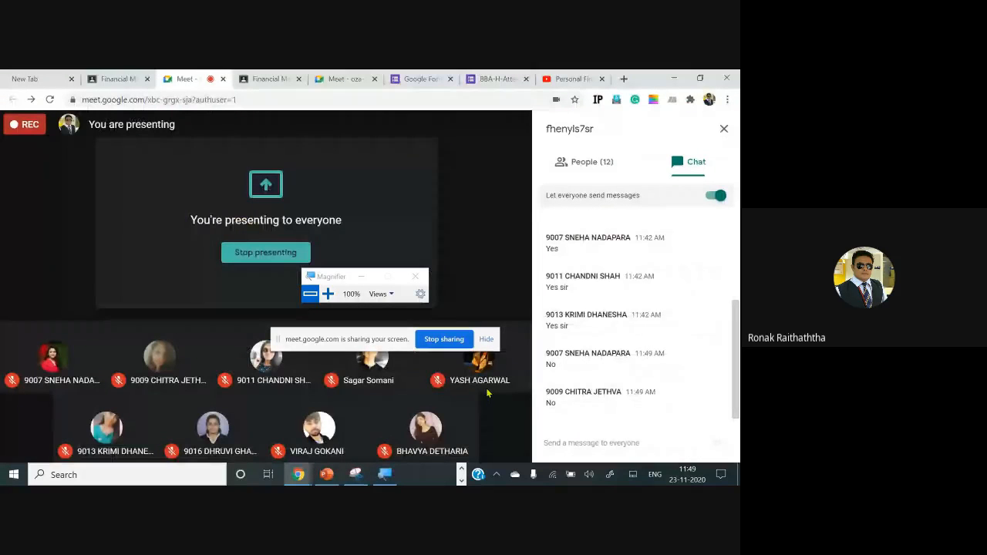
key(alt+Tab)
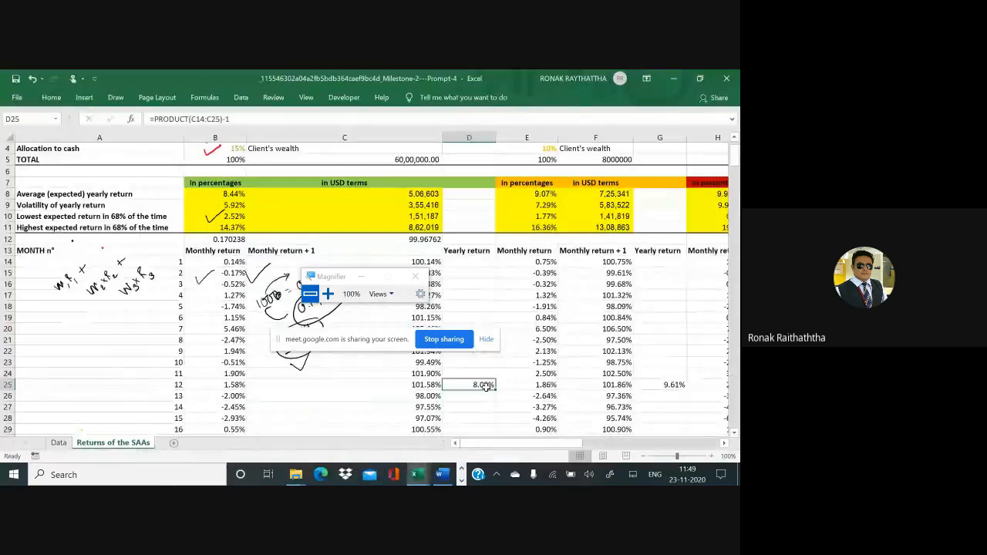
Step: Check the Google Meet participant list and chat for replies, then return to the Excel workbook
key(alt+Tab)
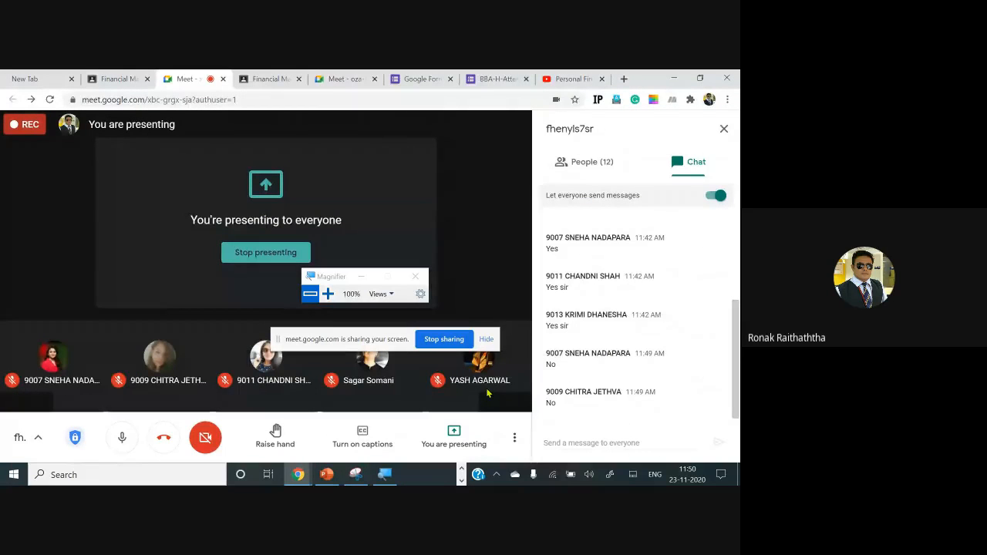
click(590, 163)
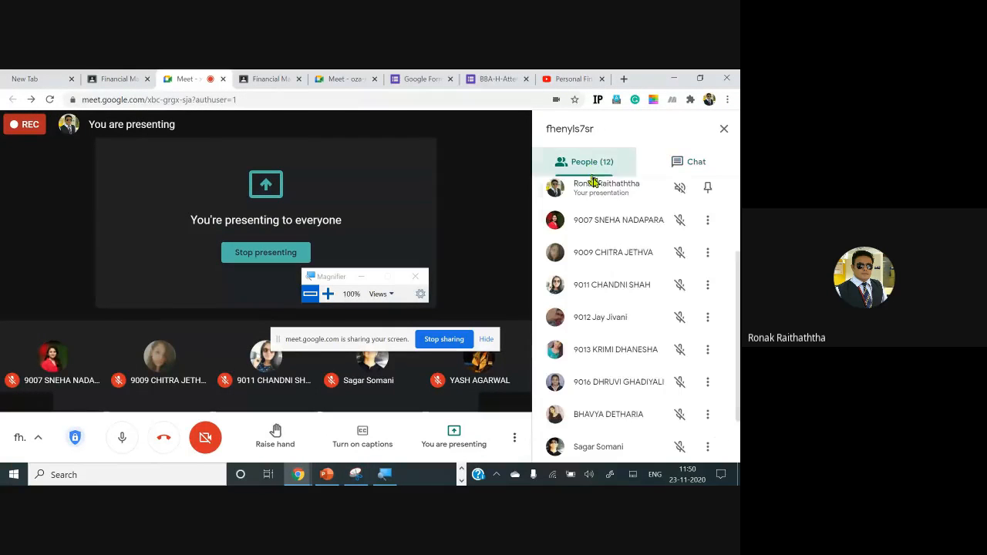
click(686, 166)
key(alt+Tab)
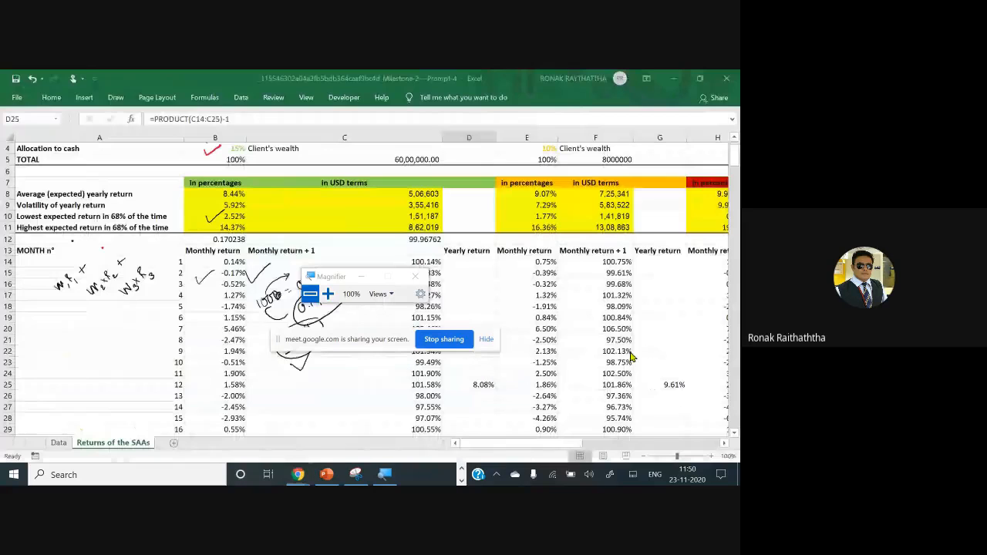
key(alt+Tab)
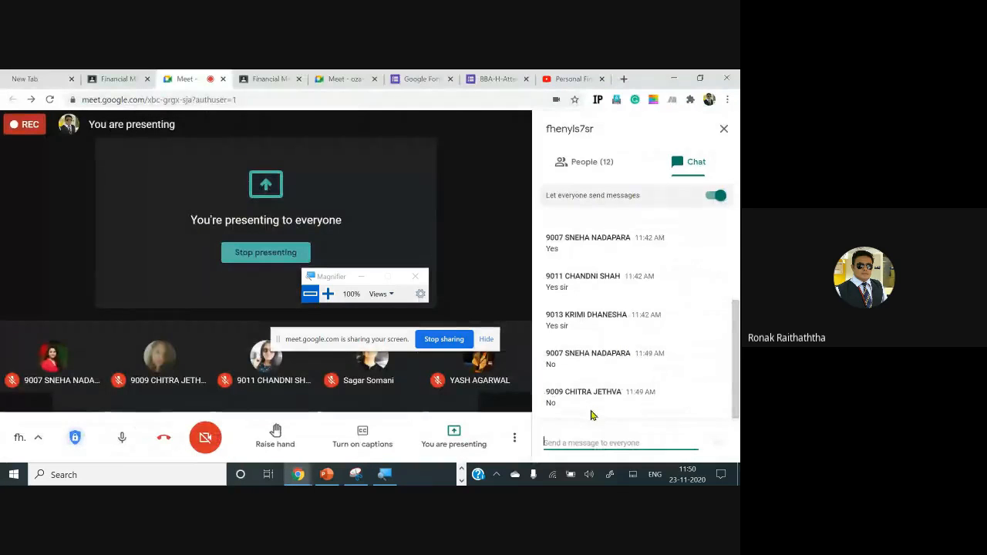
key(alt+Tab)
Step: Magnify the sheet to 200% and show the monthly cells referenced by the PRODUCT formula in Yearly return cell D25
key(F2)
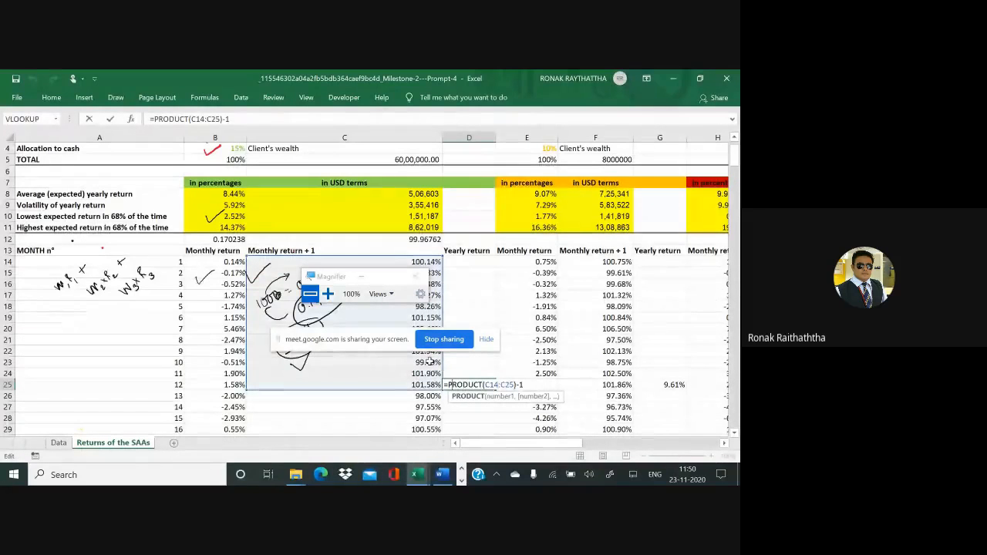
click(328, 294)
key(Escape)
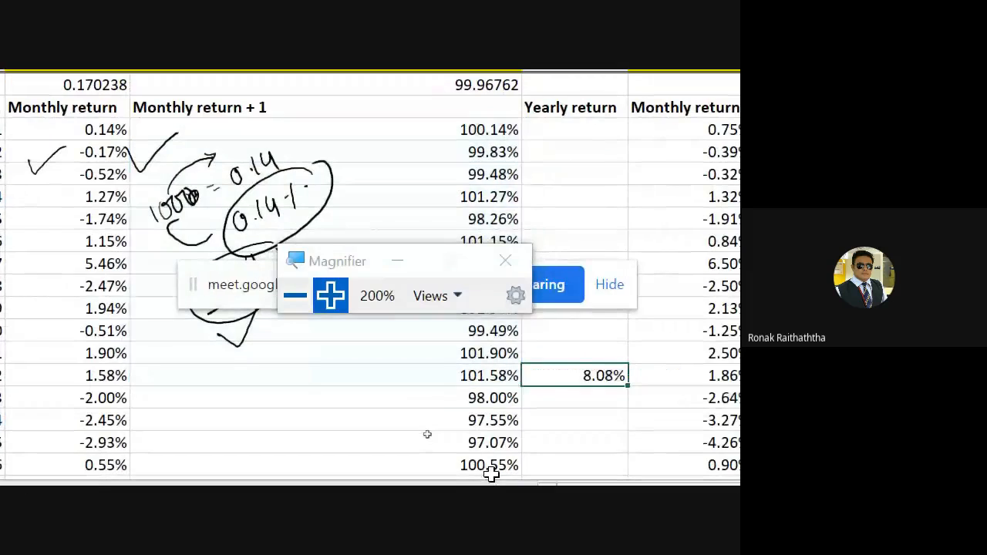
double_click(559, 372)
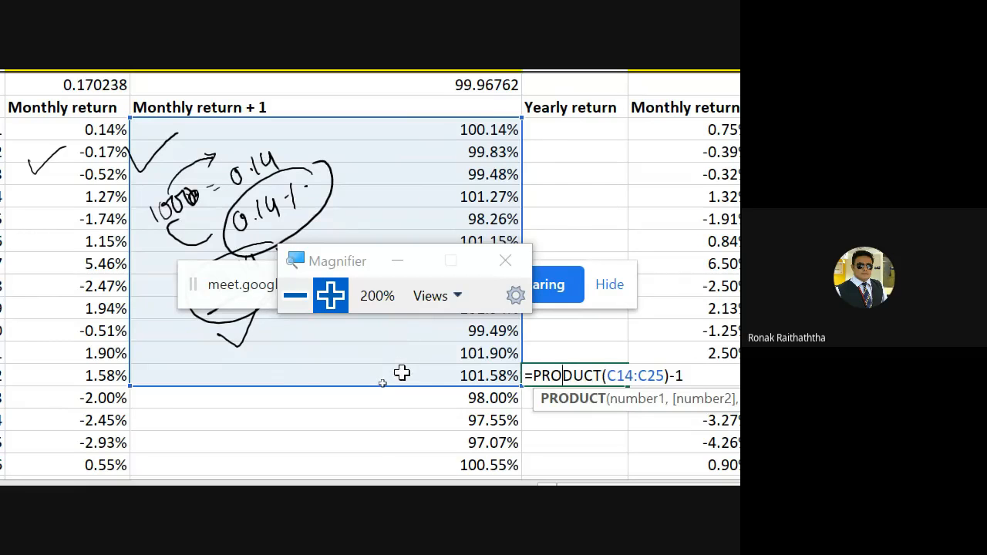
key(ctrl+Return)
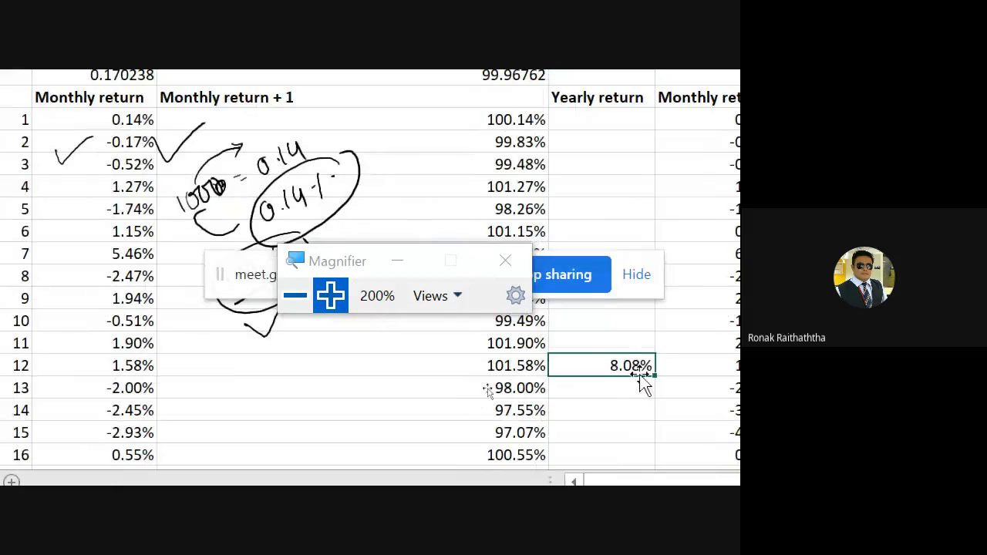
double_click(596, 365)
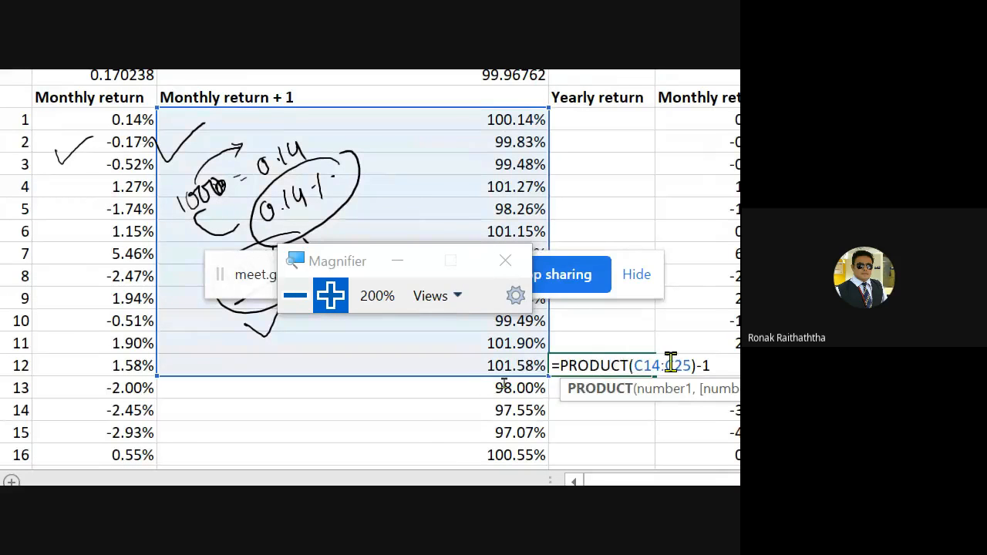
key(Escape)
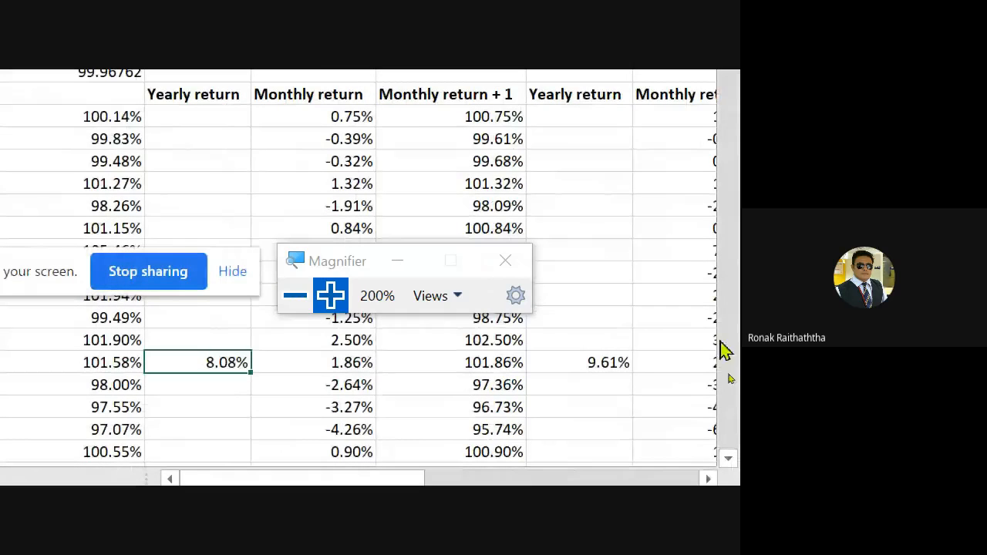
Step: Reset the Magnifier to 100%, check the Google Meet chat for new replies and return to the Excel workbook
key(alt+Tab)
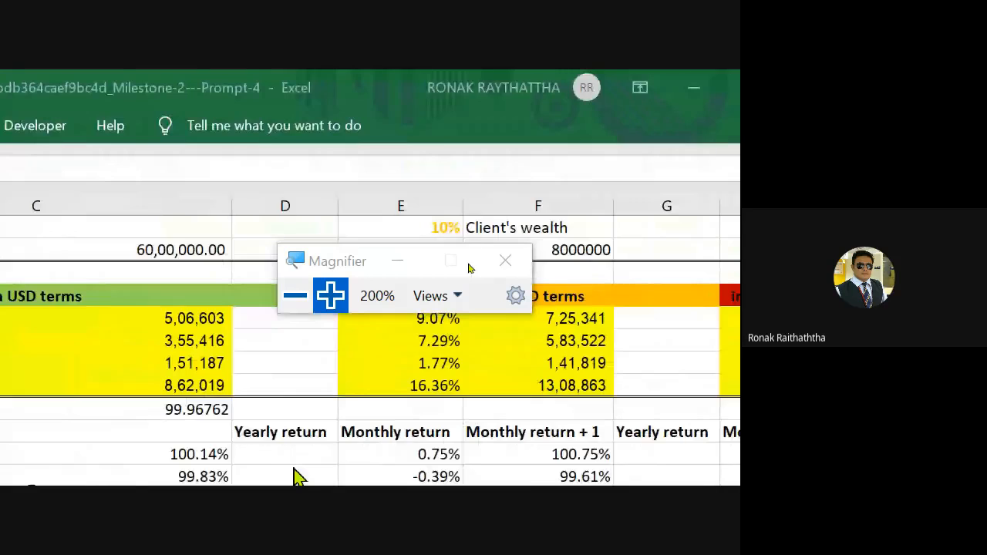
click(294, 295)
key(alt+Tab)
key(alt+Tab)
key(alt+Tab)
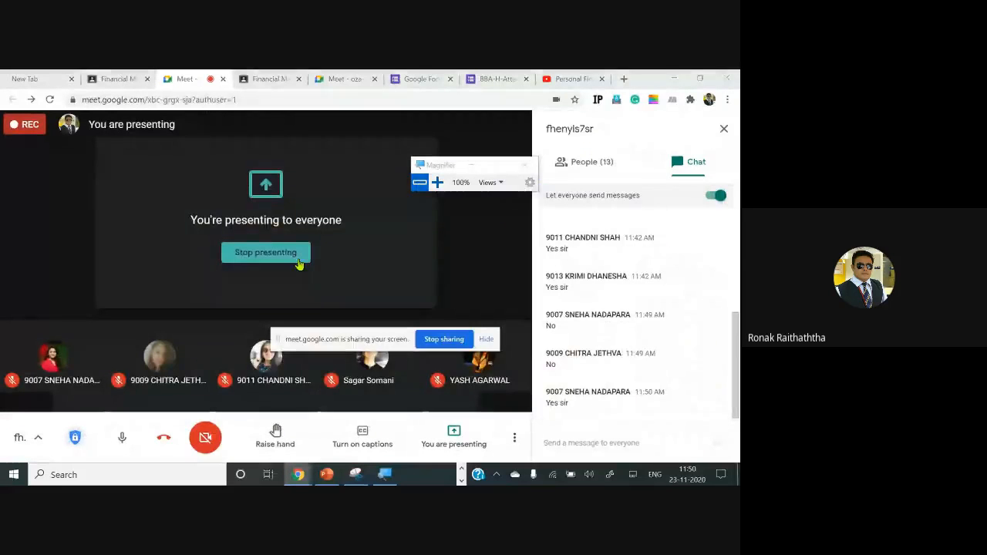
key(alt+Tab)
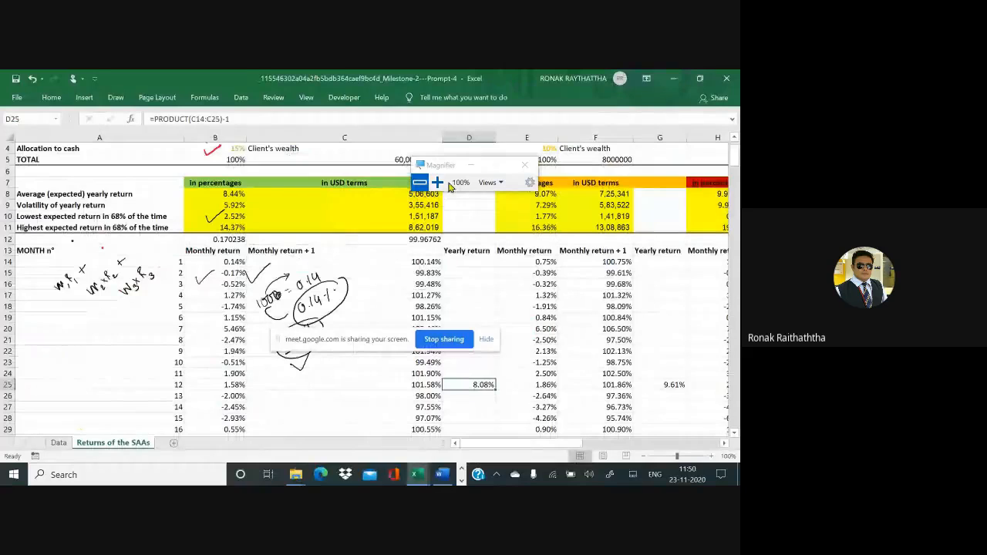
Step: Magnify the sheet to 200% and review the conservative monthly returns down to month 132 and back to the summary table
click(437, 182)
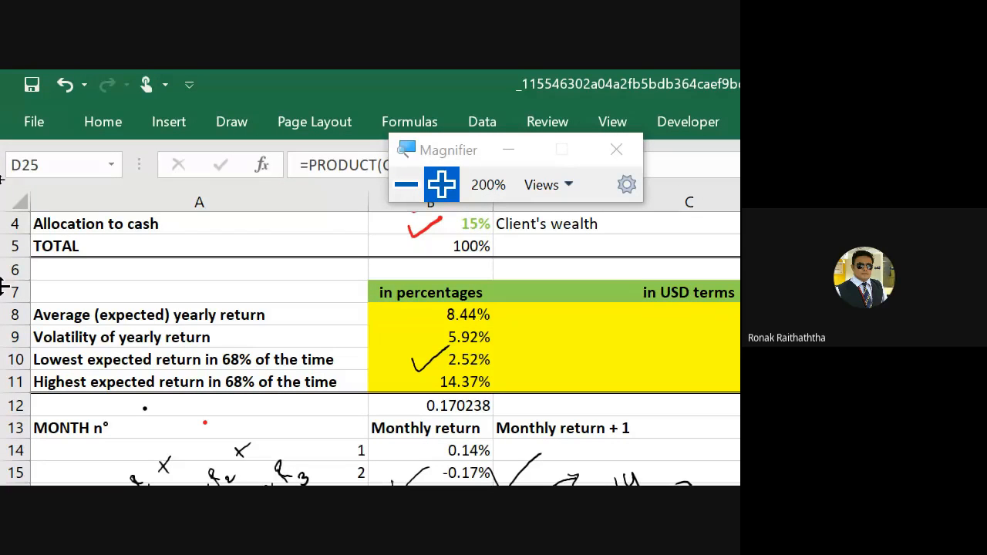
scroll(286, 455, down, 15)
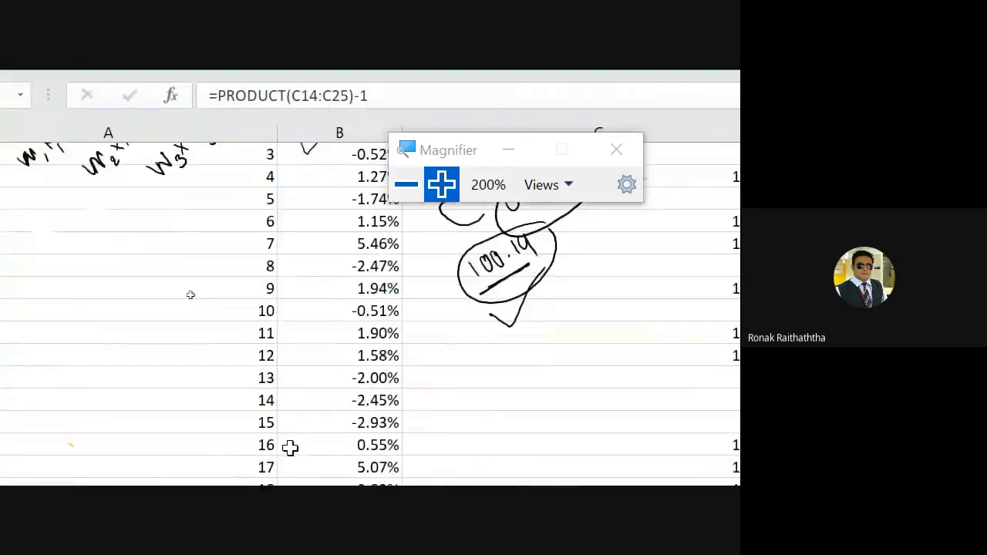
scroll(286, 440, down, 20)
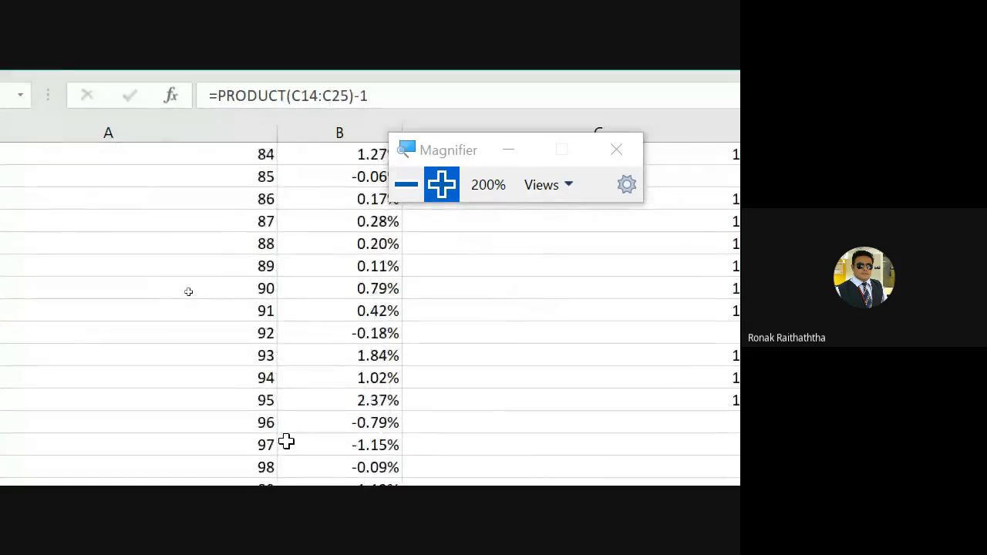
scroll(286, 440, down, 2)
scroll(286, 440, up, 2)
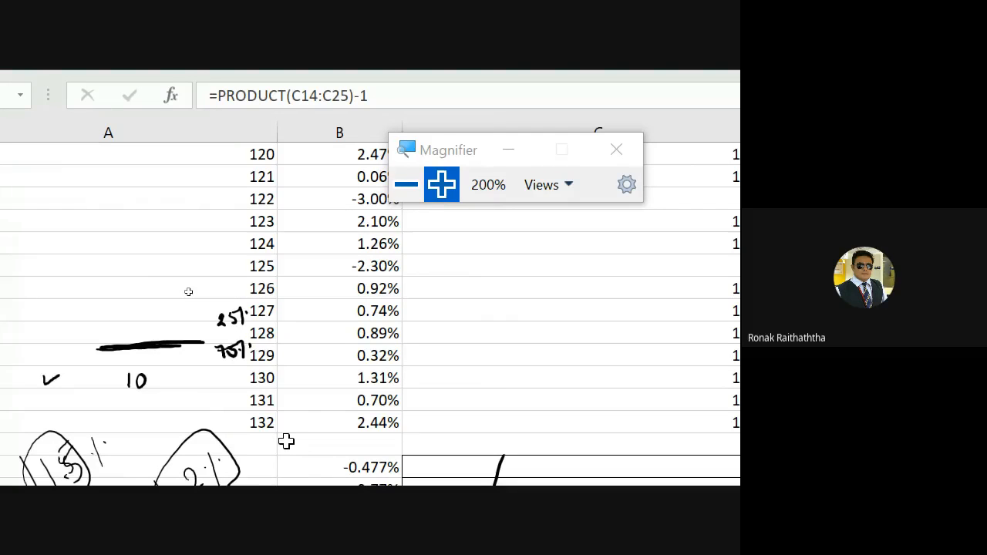
scroll(237, 395, up, 4)
scroll(238, 394, up, 20)
scroll(244, 392, up, 13)
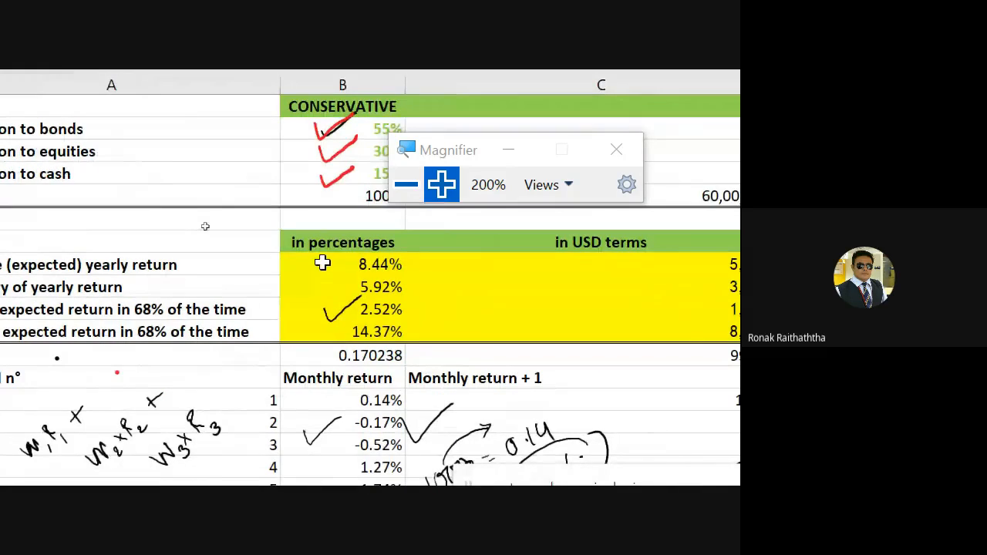
Step: Re-enter the conservative average yearly return in B8 as the AVERAGE of the Yearly return range D14:D145
click(322, 264)
double_click(322, 263)
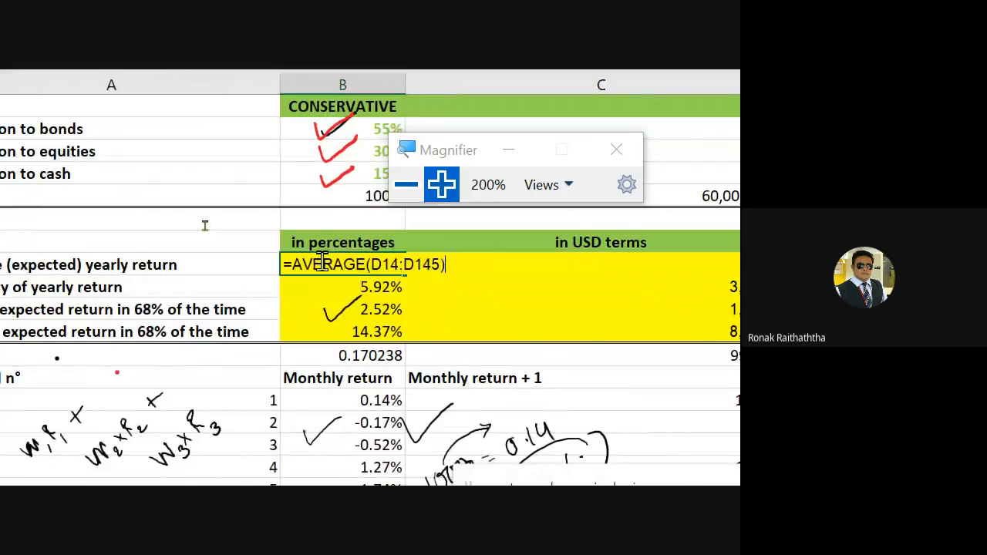
key(BackSpace)
key(BackSpace)
key(BackSpace)
key(BackSpace)
key(BackSpace)
key(BackSpace)
key(BackSpace)
key(BackSpace)
key(BackSpace)
key(BackSpace)
key(BackSpace)
key(BackSpace)
key(BackSpace)
key(BackSpace)
key(BackSpace)
key(BackSpace)
key(BackSpace)
text(av)
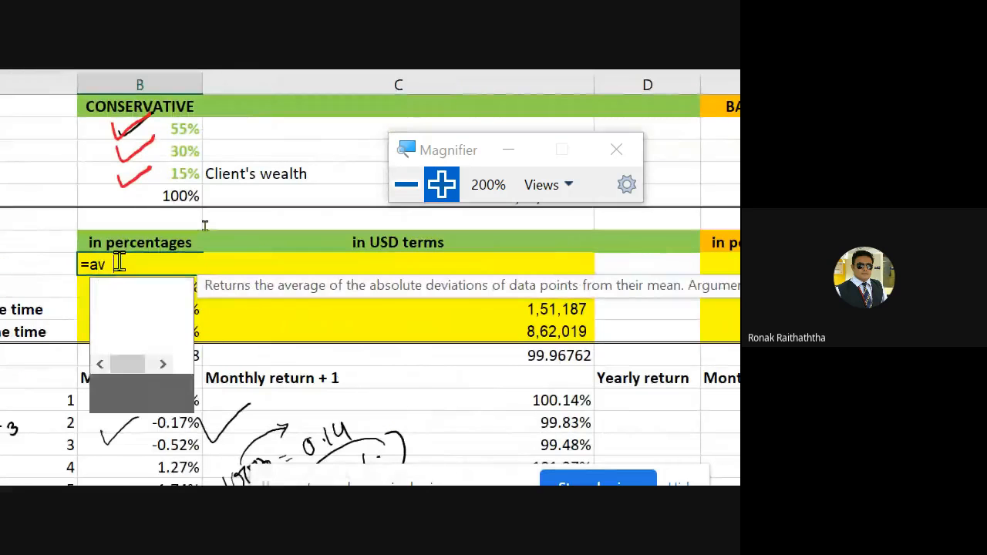
text(erage)
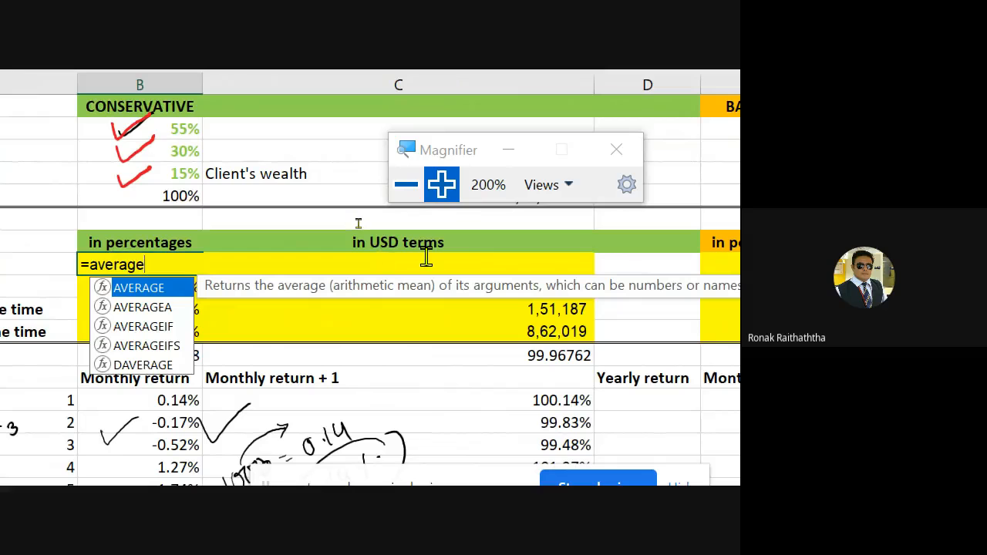
text(()
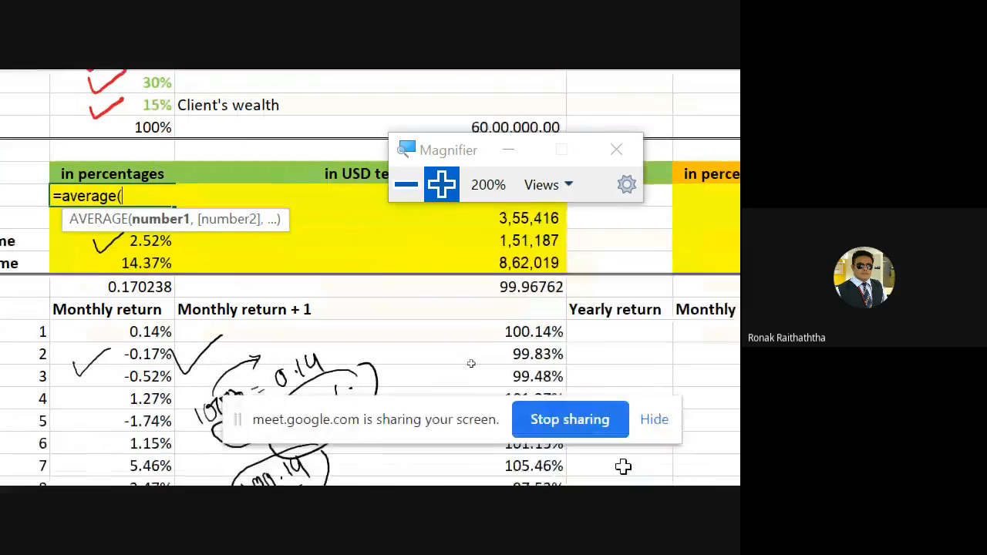
click(618, 319)
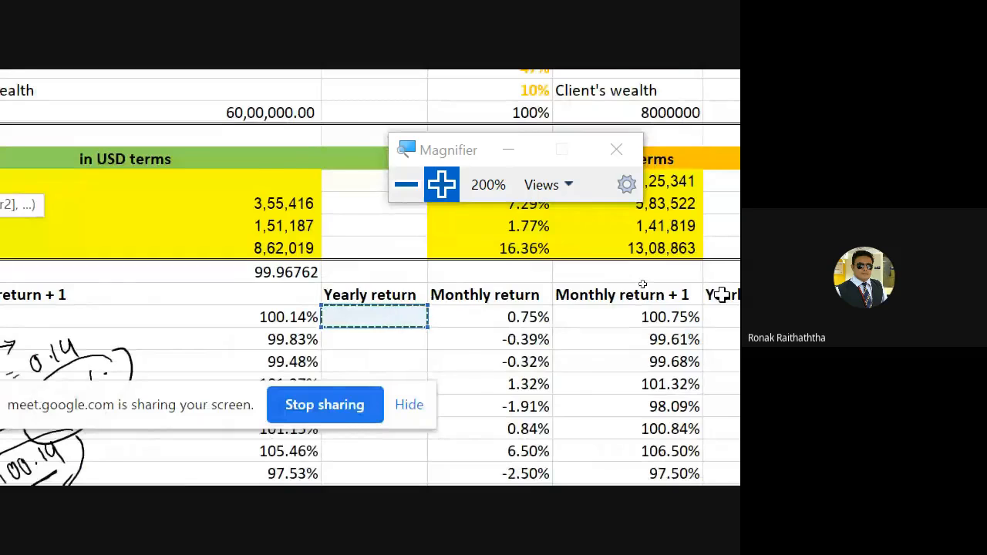
drag(642, 283, 642, 283)
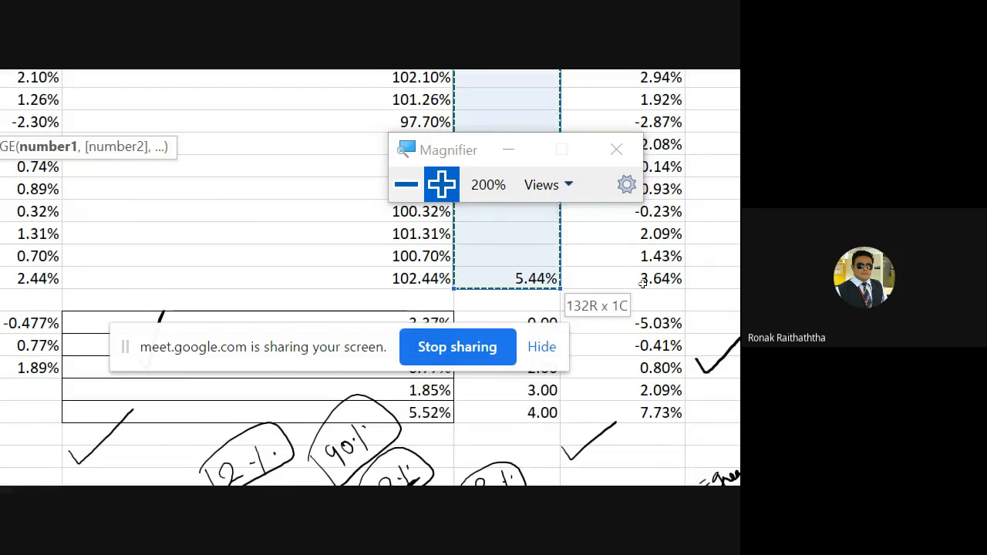
drag(642, 284, 642, 284)
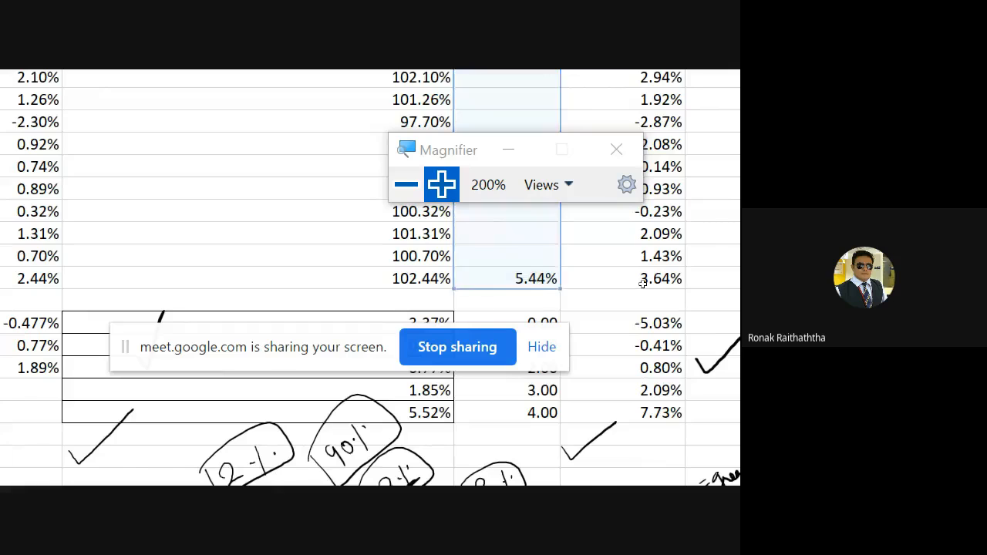
Step: Review the formulas behind the conservative average yearly return in percentages and in USD terms
scroll(642, 284, up, 20)
key(Down)
key(Down)
key(Down)
key(Left)
key(Right)
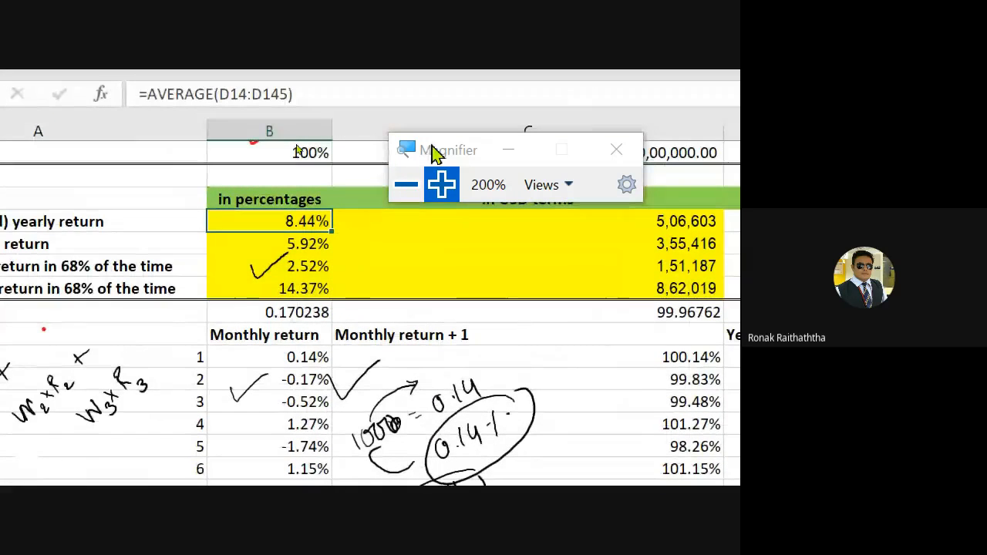
key(Right)
key(Right)
key(Right)
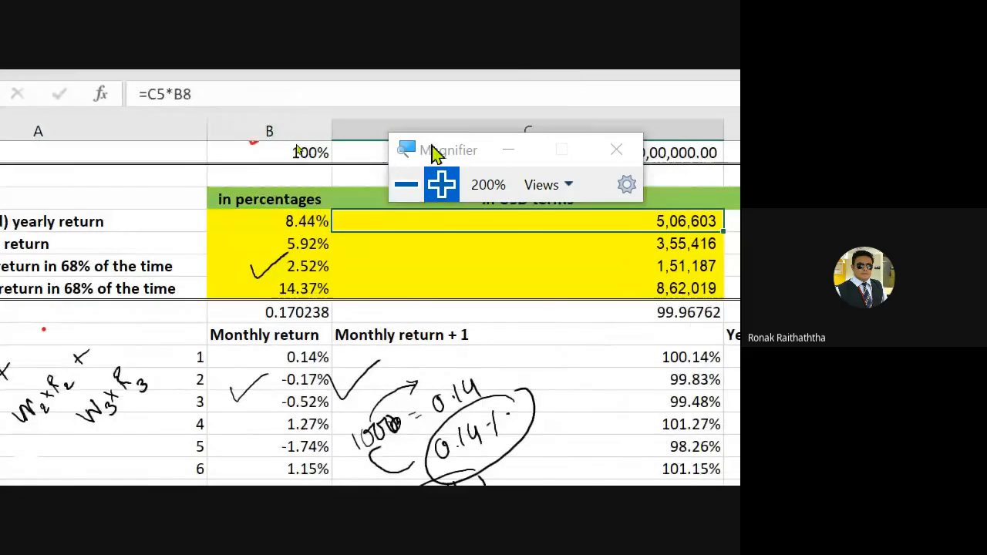
Step: Inspect the range referenced by the AVERAGE formula for the second portfolio's yearly return in E8
key(Right)
key(Left)
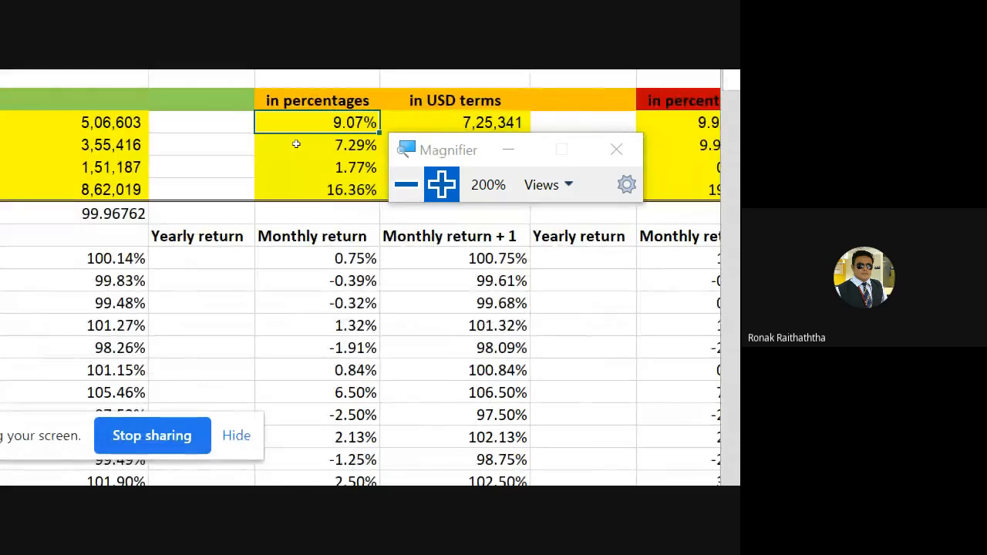
key(F2)
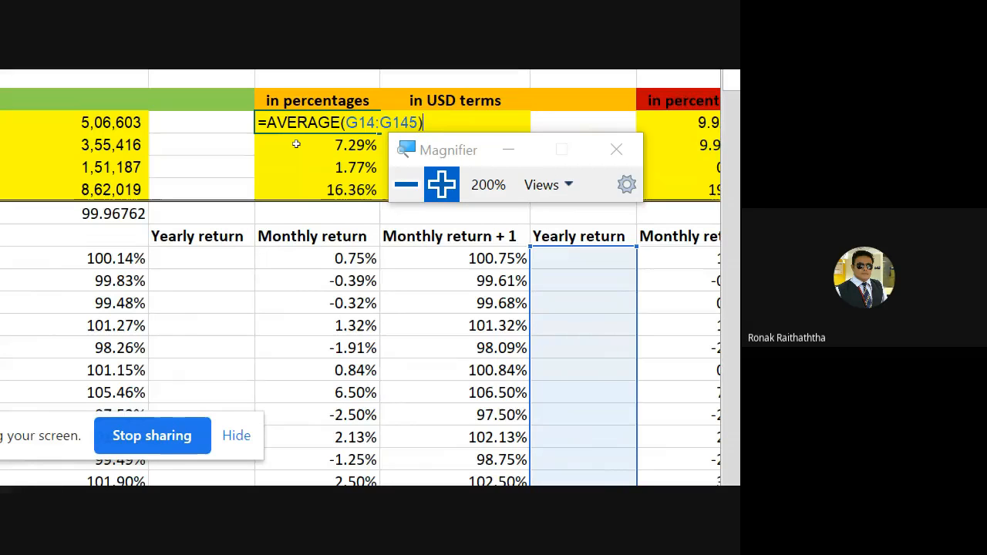
key(Escape)
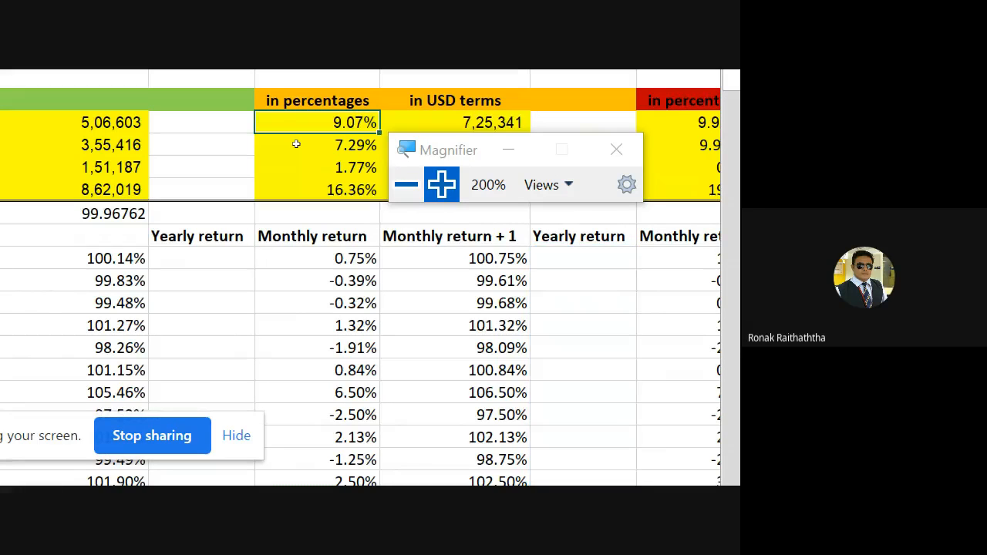
key(F2)
key(Escape)
Step: Re-enter the second portfolio's average yearly return in E8 as the AVERAGE of its Yearly return range G14:G145
text(=a)
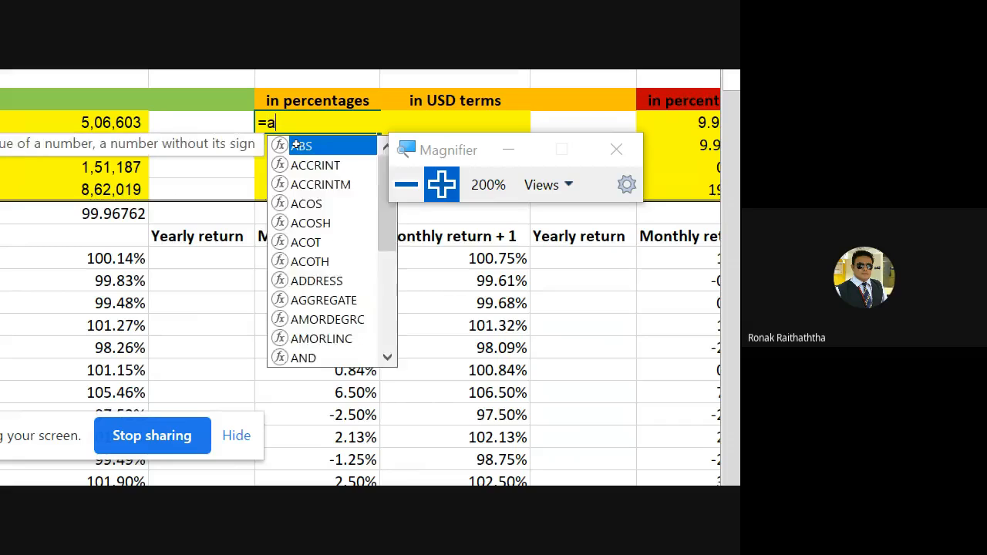
text(verage()
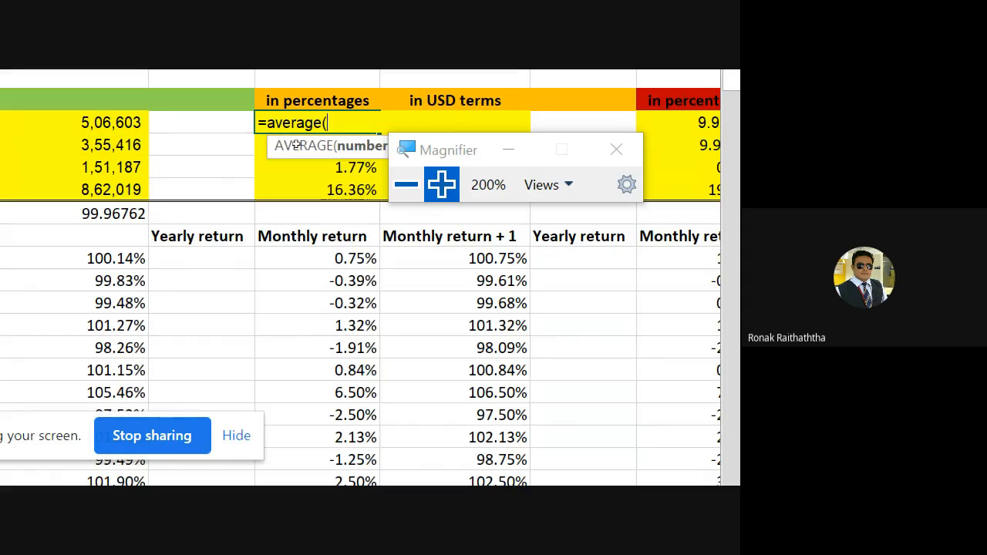
click(586, 256)
key(ctrl+shift+Down)
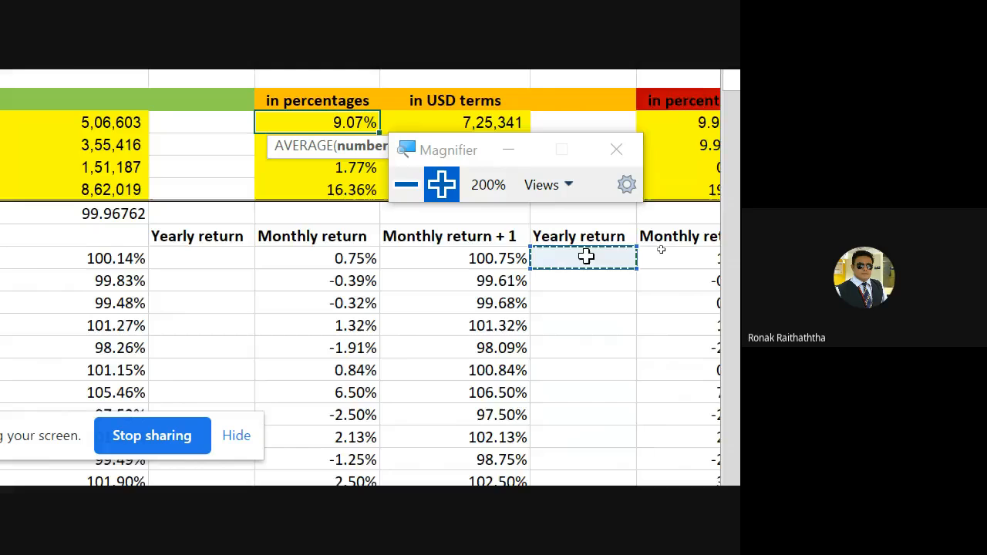
key(shift+Page_Down)
key(shift+Page_Down)
key(shift+Page_Down)
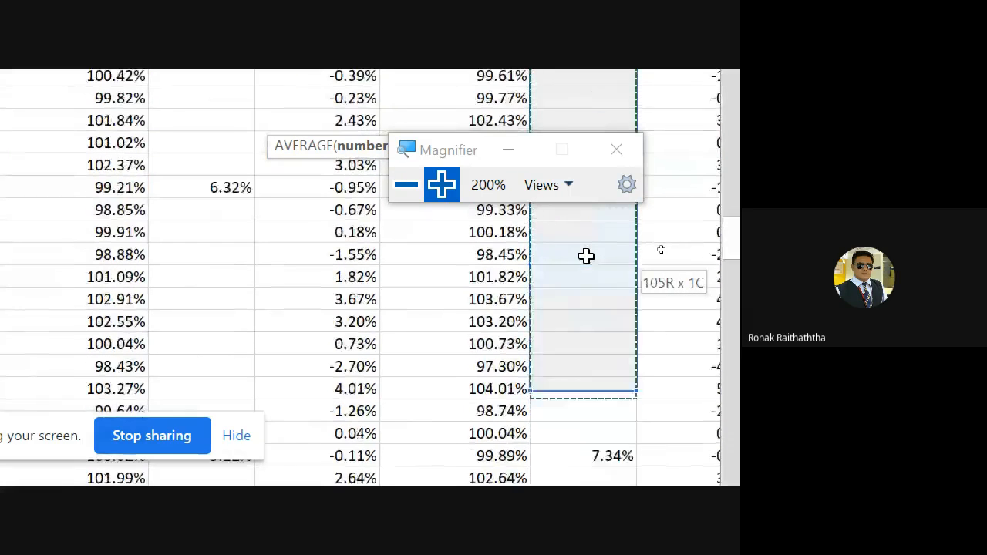
key(shift+Page_Down)
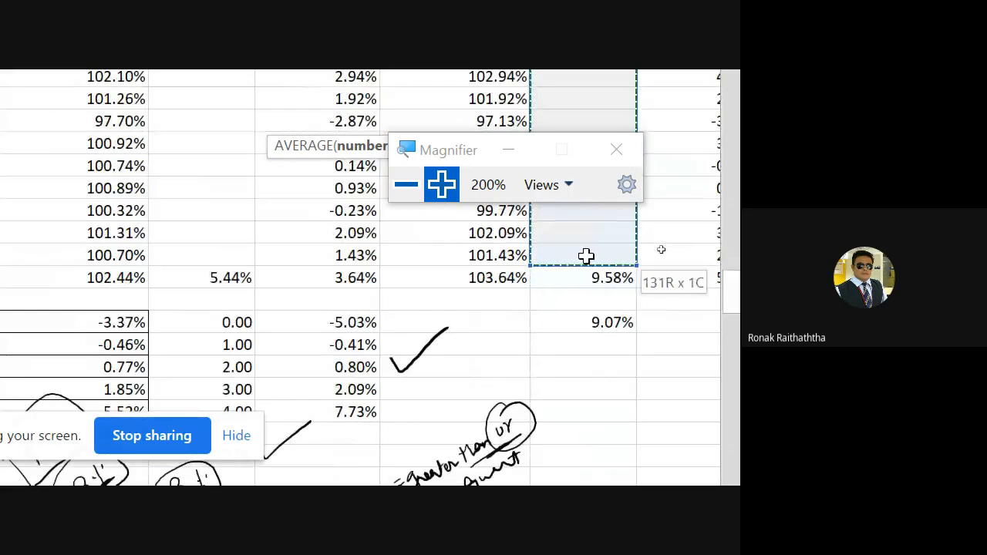
key(shift+Down)
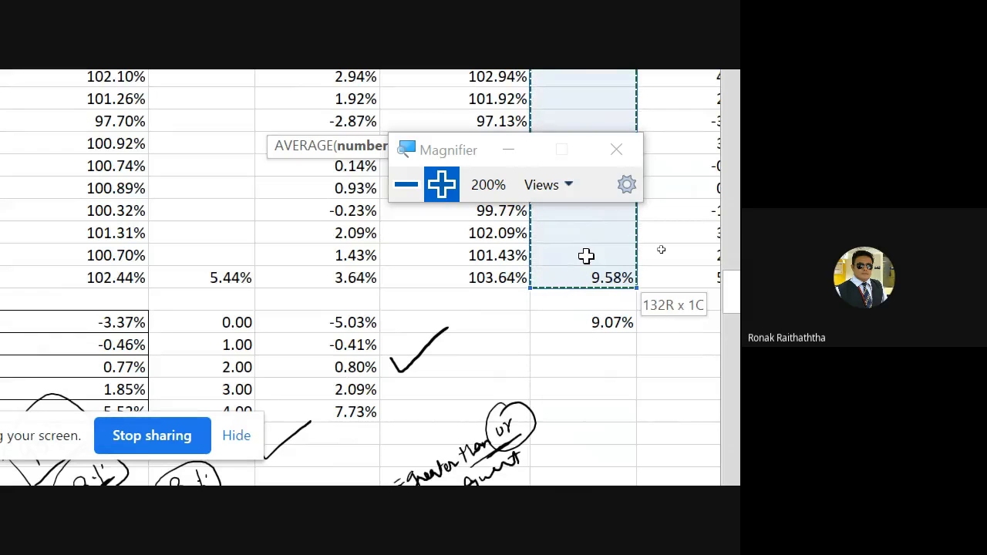
text())
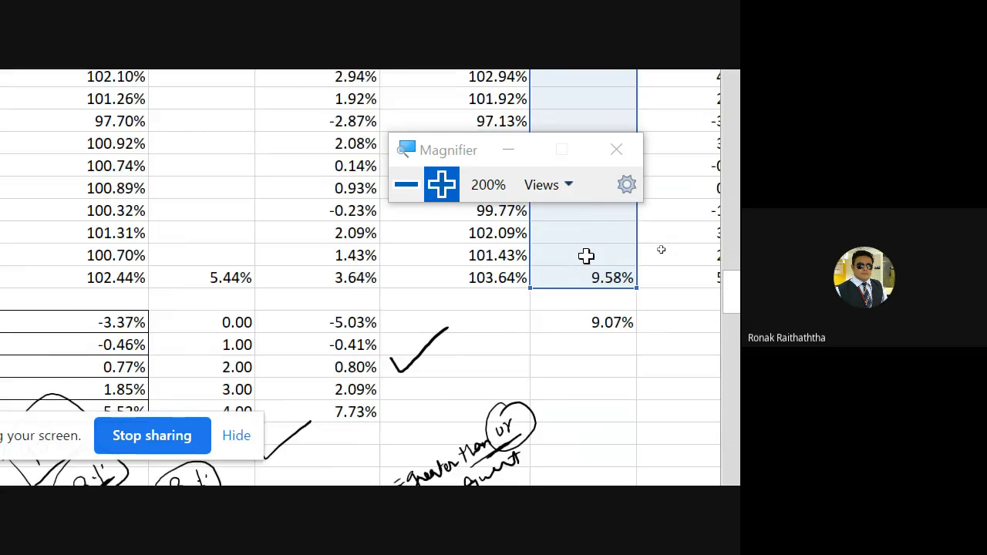
key(Return)
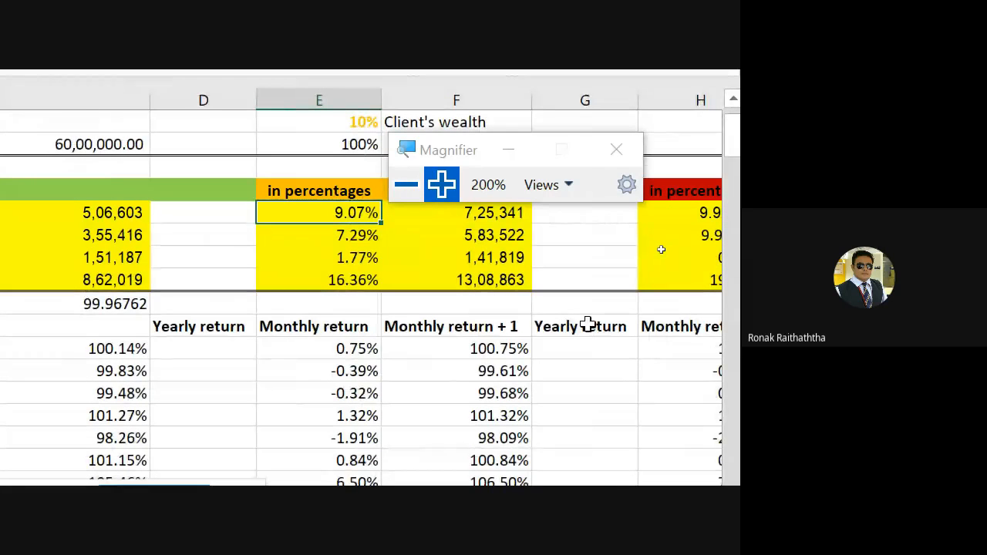
Step: Re-enter the third portfolio's average yearly return in H8 as the AVERAGE of its Yearly return range J14:J145
key(Right)
key(Right)
key(Right)
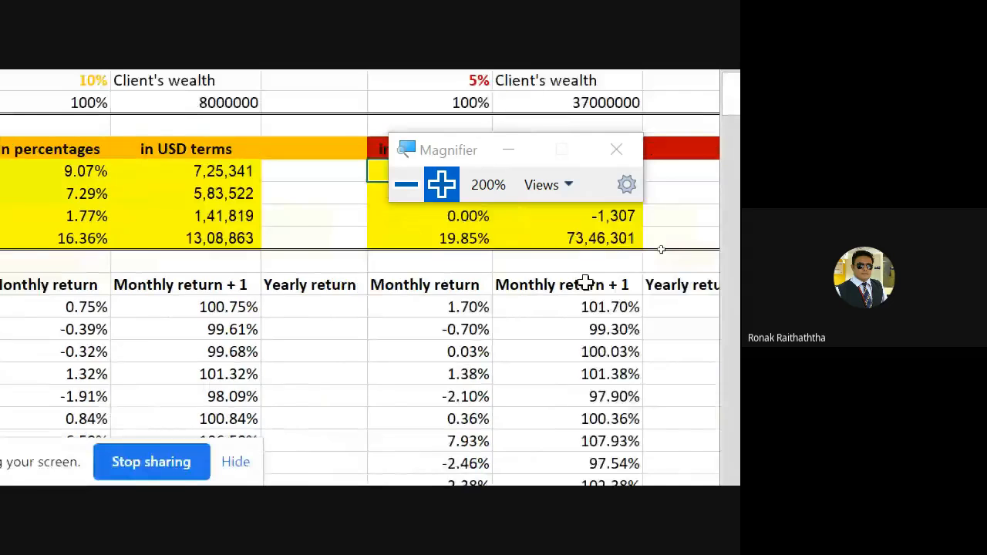
text(=averag)
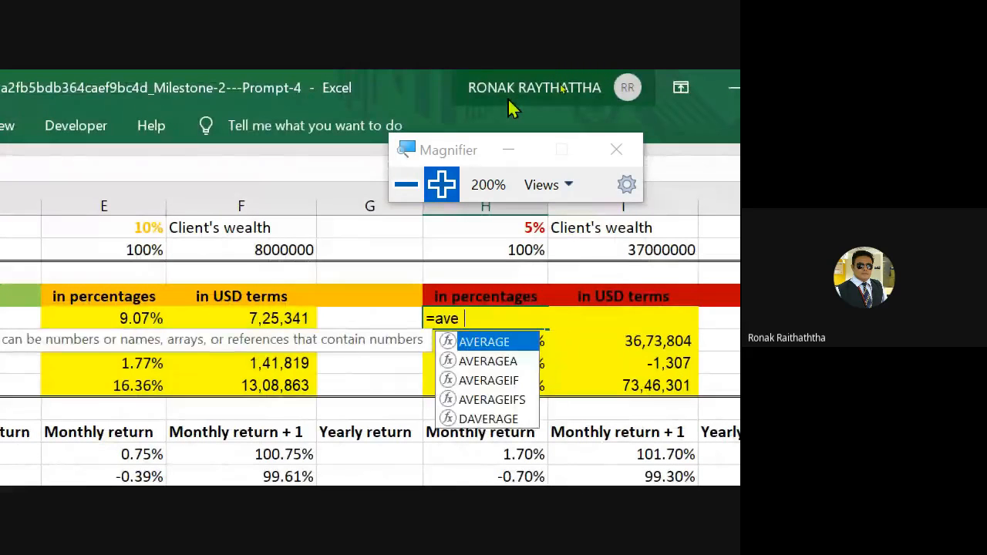
text(e()
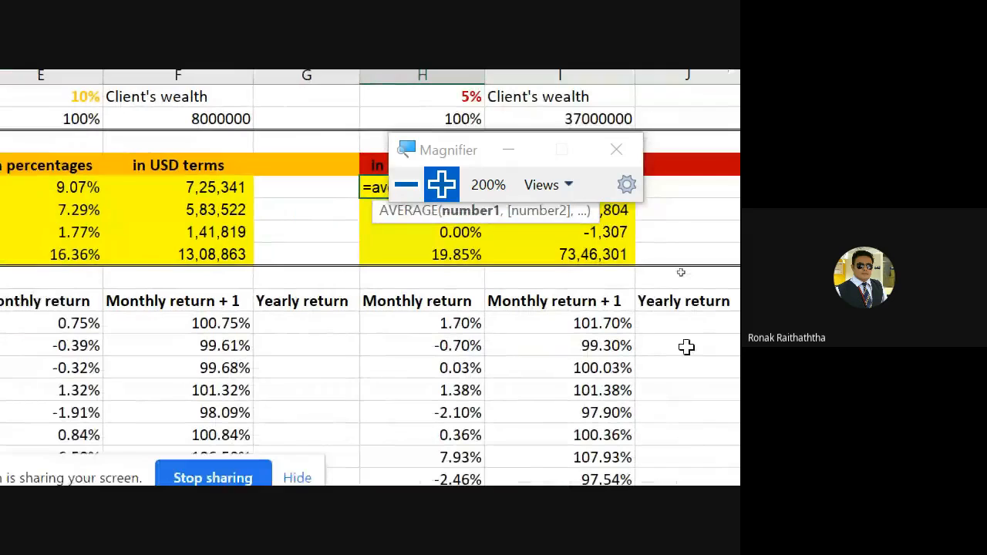
click(682, 325)
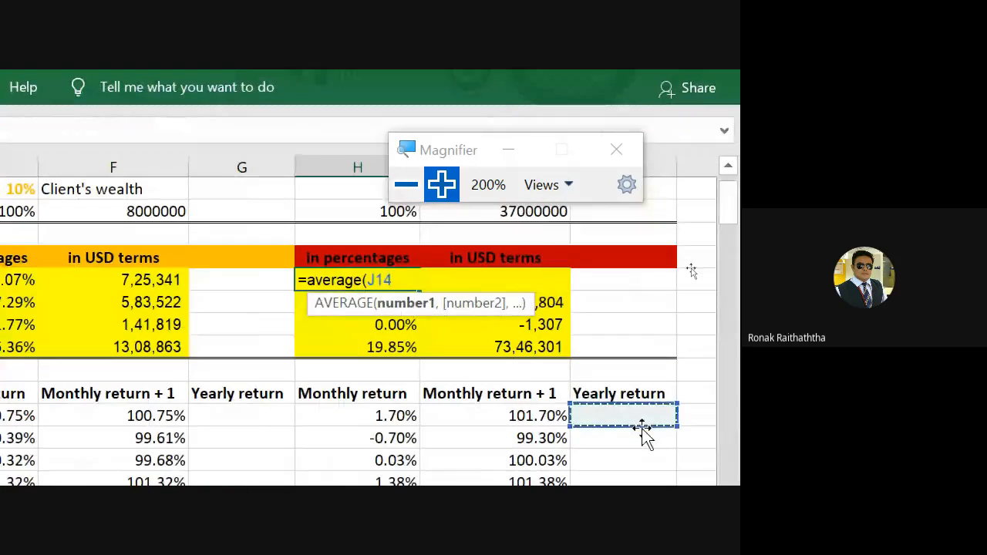
mouse_move(642, 432)
mouse_down()
mouse_move(644, 368)
mouse_move(641, 428)
mouse_up()
key(Return)
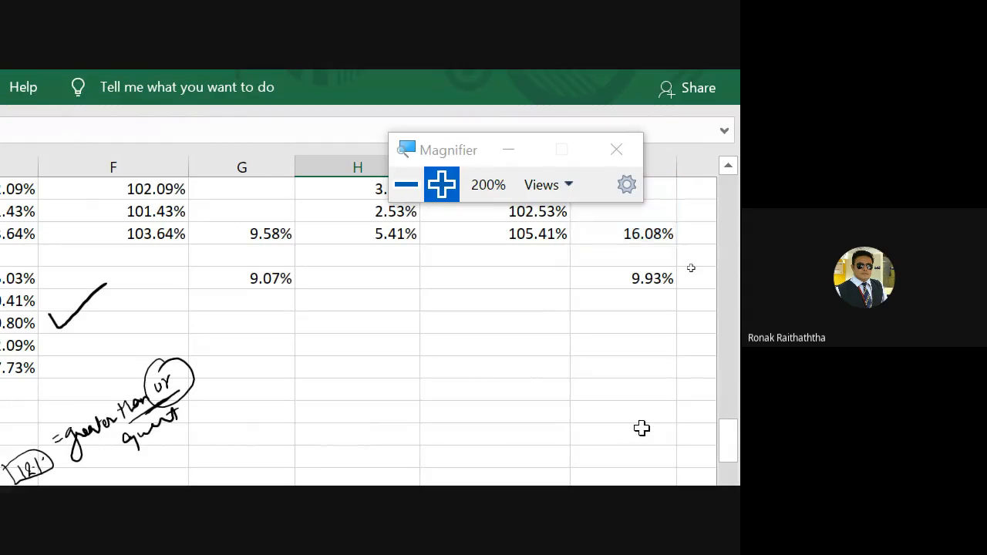
Step: Inspect the range referenced by the AVERAGE formula for the third portfolio's yearly return in H8
key(Up)
key(Up)
key(Up)
key(Up)
key(Down)
key(Down)
key(Down)
key(F2)
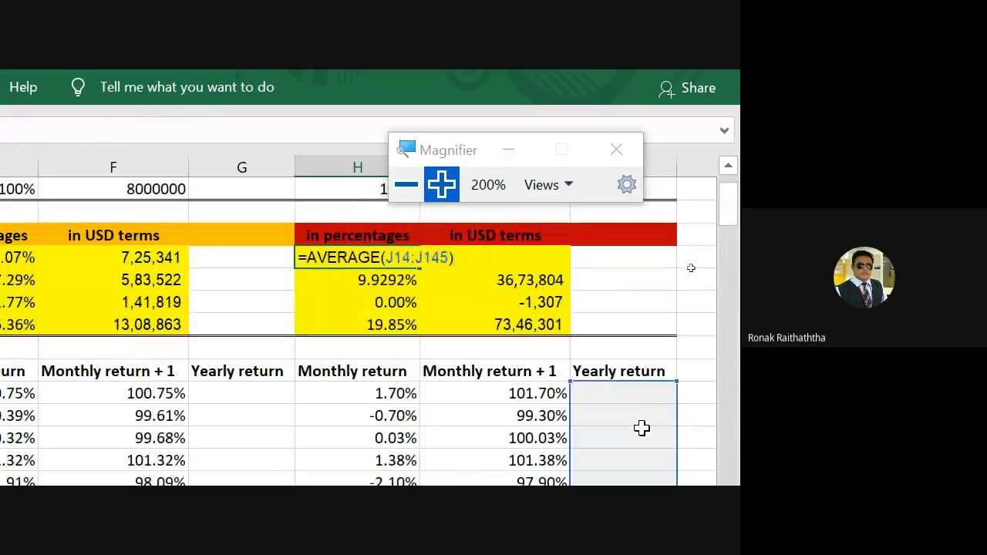
key(Escape)
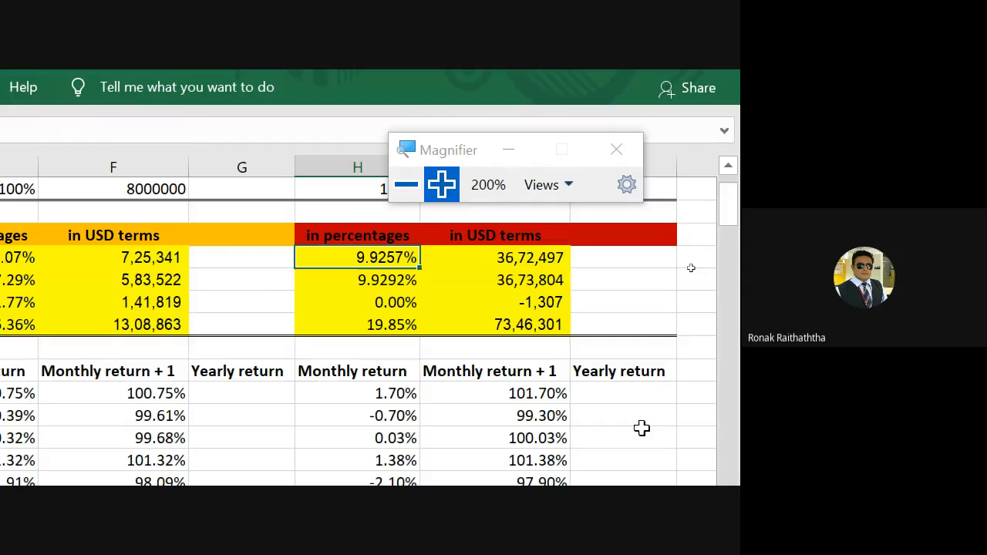
Step: Go back to the conservative portfolio's summary and select its volatility of yearly return in B9
key(Left)
key(Left)
key(Left)
key(Left)
key(Left)
key(Left)
key(Left)
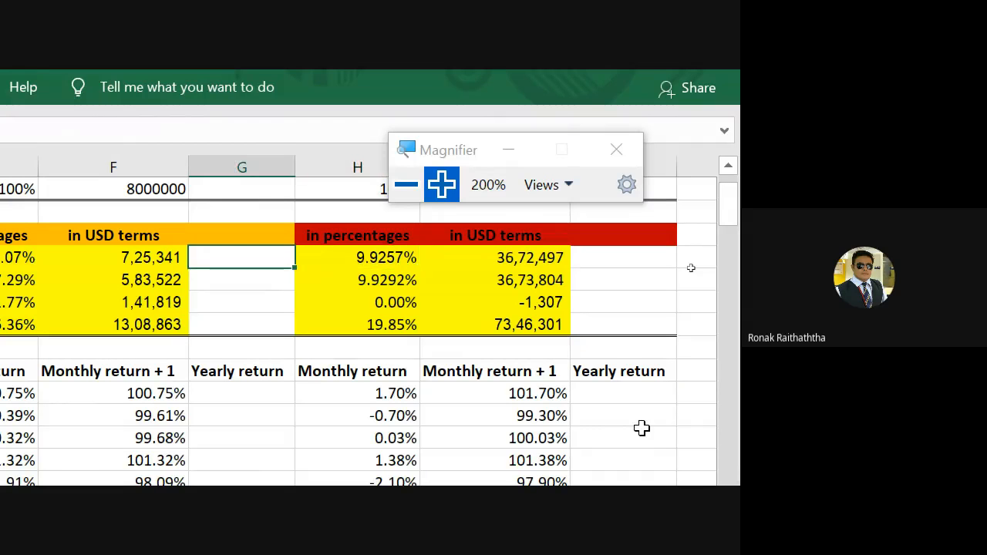
key(Up)
key(Up)
key(Up)
key(Up)
key(Up)
key(Up)
key(Up)
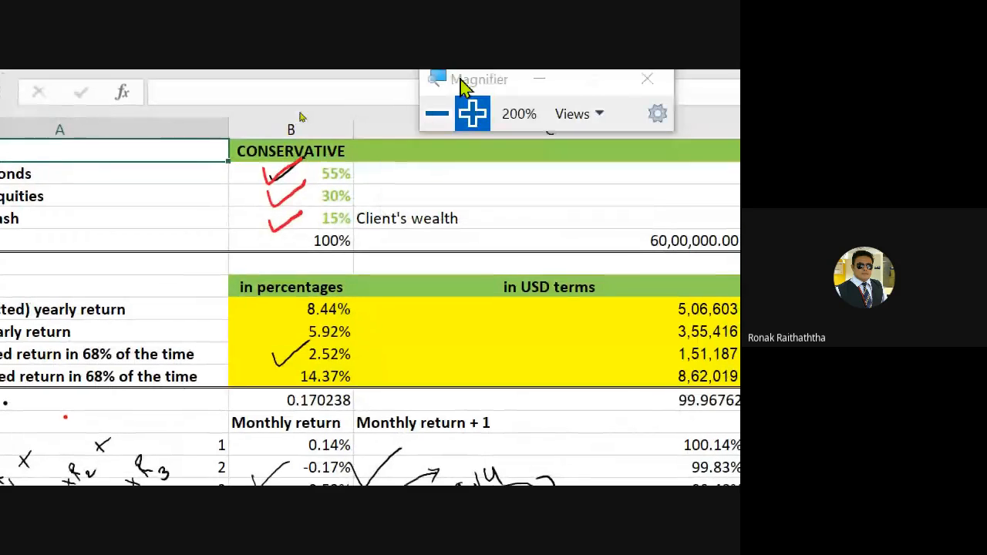
click(254, 318)
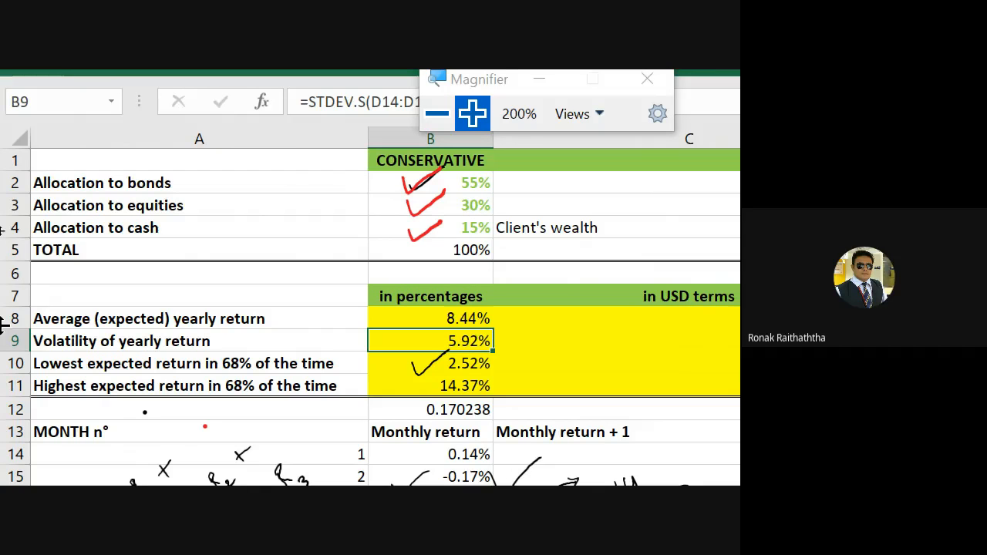
Step: Switch to the Google Meet window and check the class chat and the participant list for students' replies
key(alt+Tab)
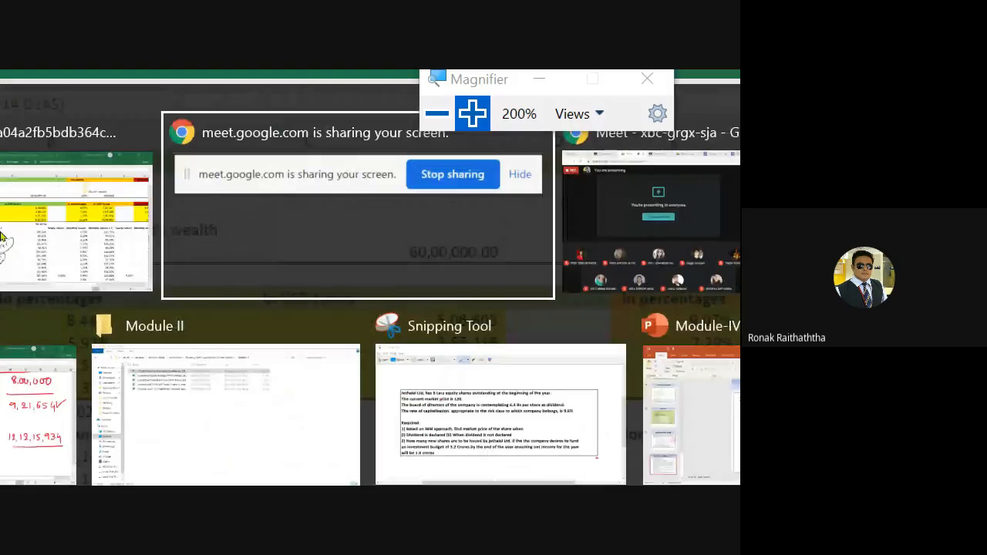
key(alt+Tab)
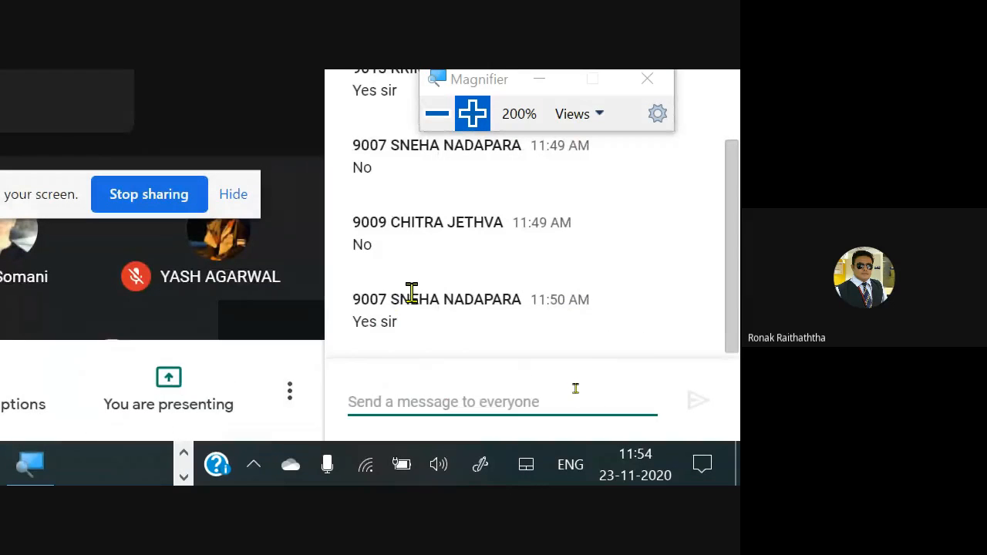
scroll(412, 291, up, 5)
scroll(412, 291, down, 5)
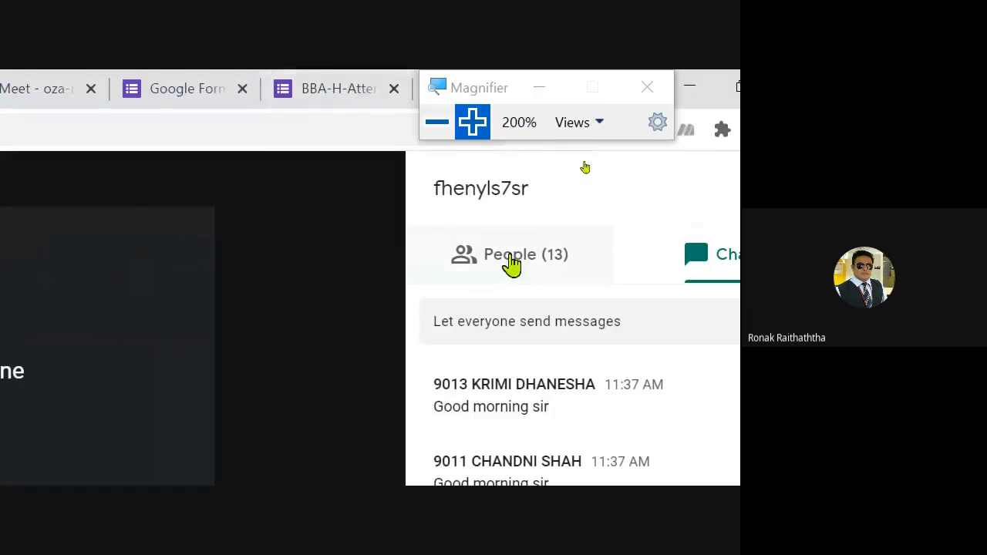
click(503, 228)
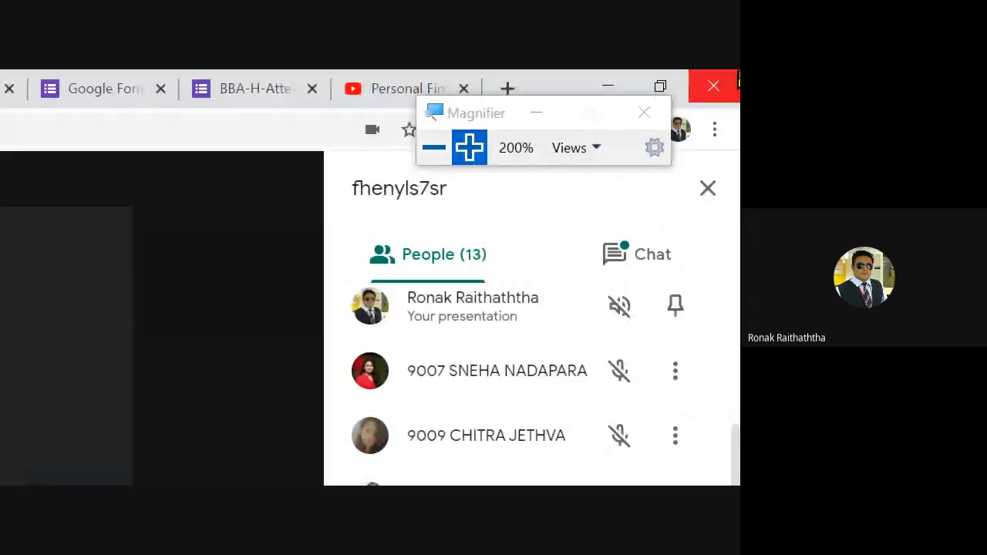
click(638, 272)
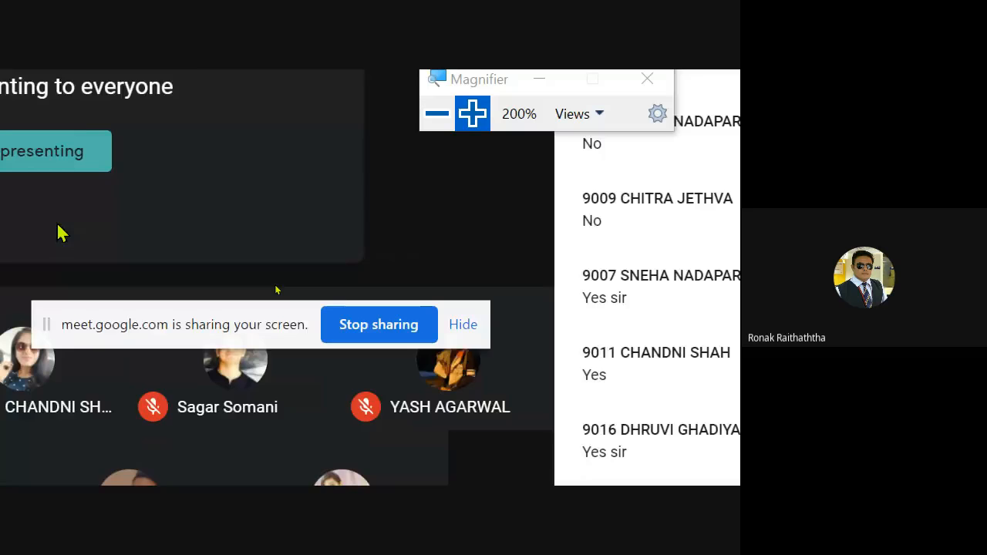
key(alt+Tab)
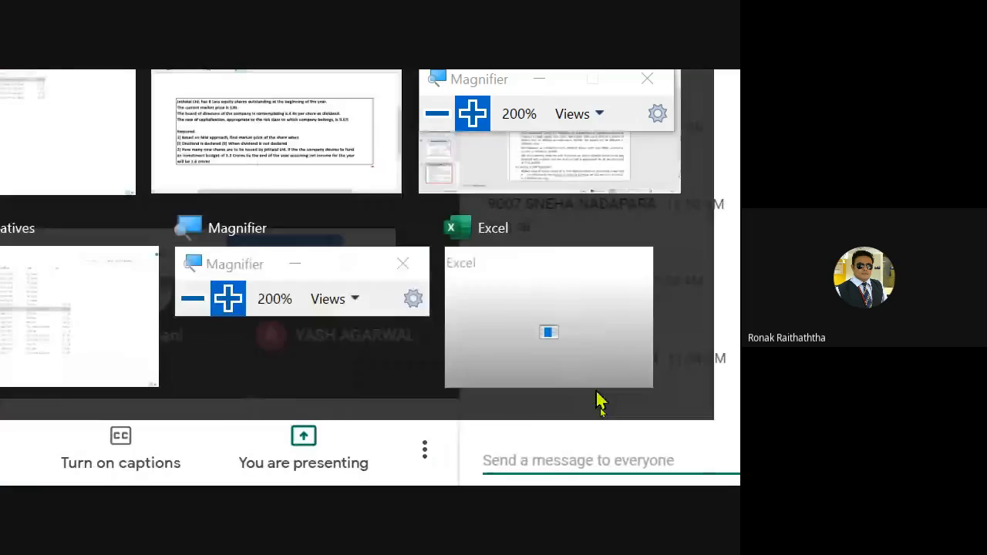